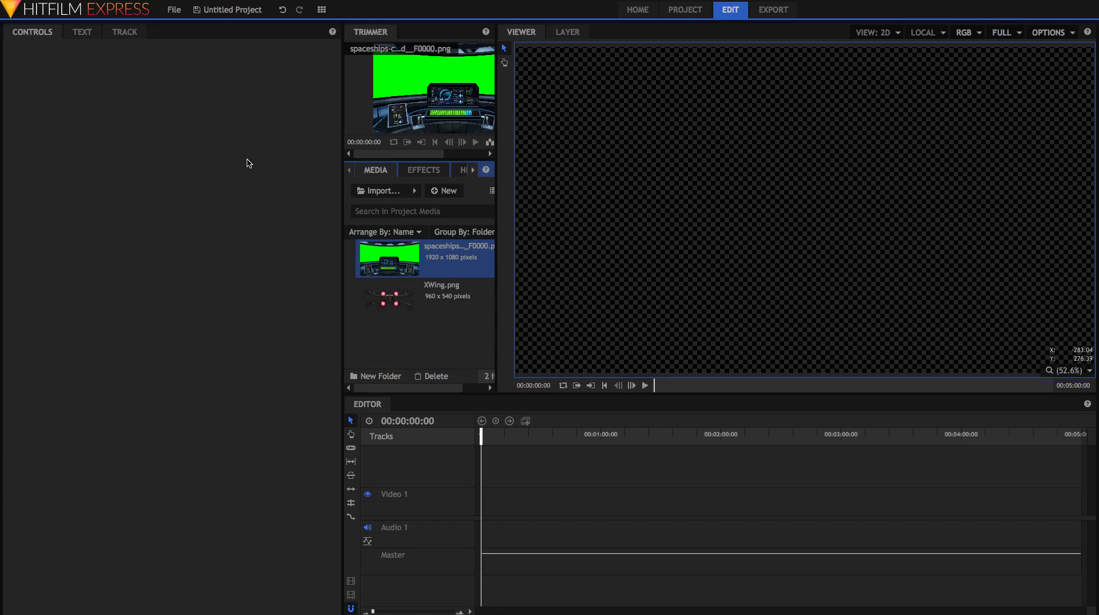
Step: Create Composite Shot 1 at 1920×1080, 60 fps and 30 seconds, accepting the default properties
click(321, 9)
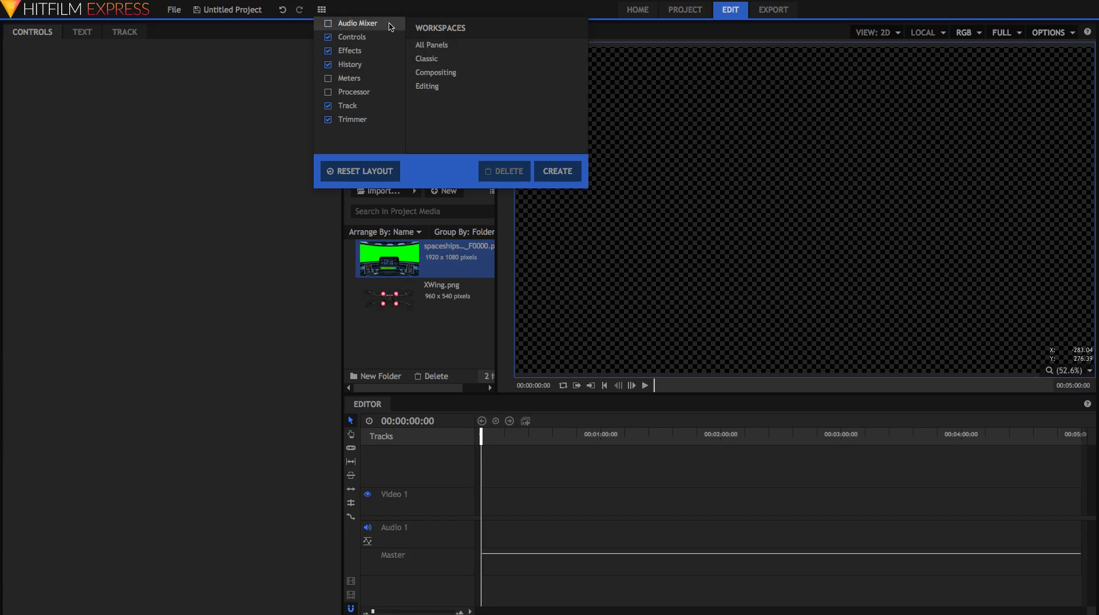
click(419, 207)
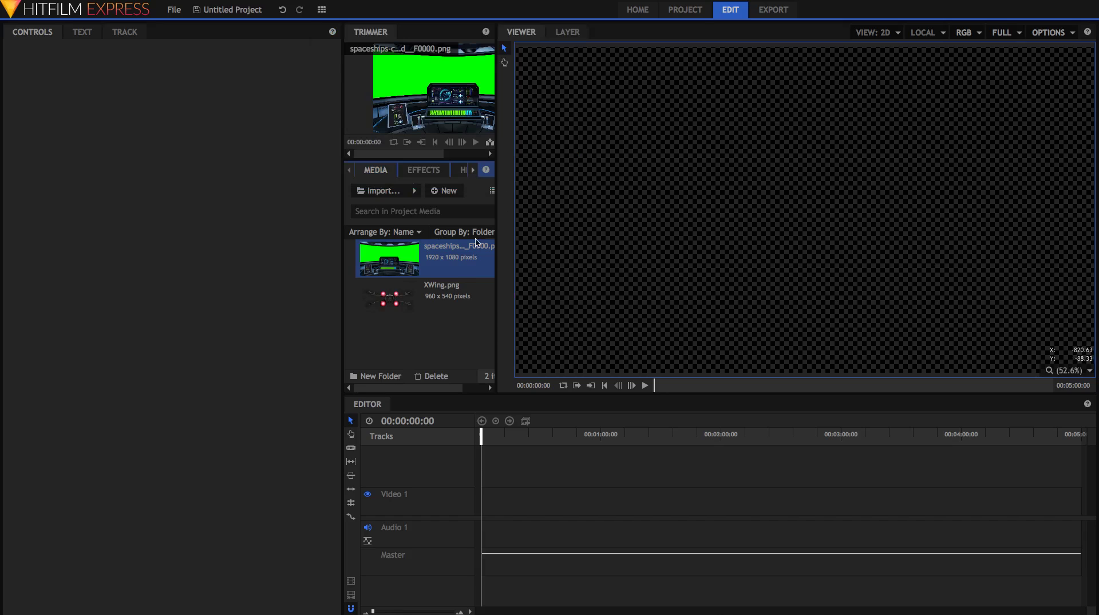
click(442, 192)
click(444, 204)
click(644, 460)
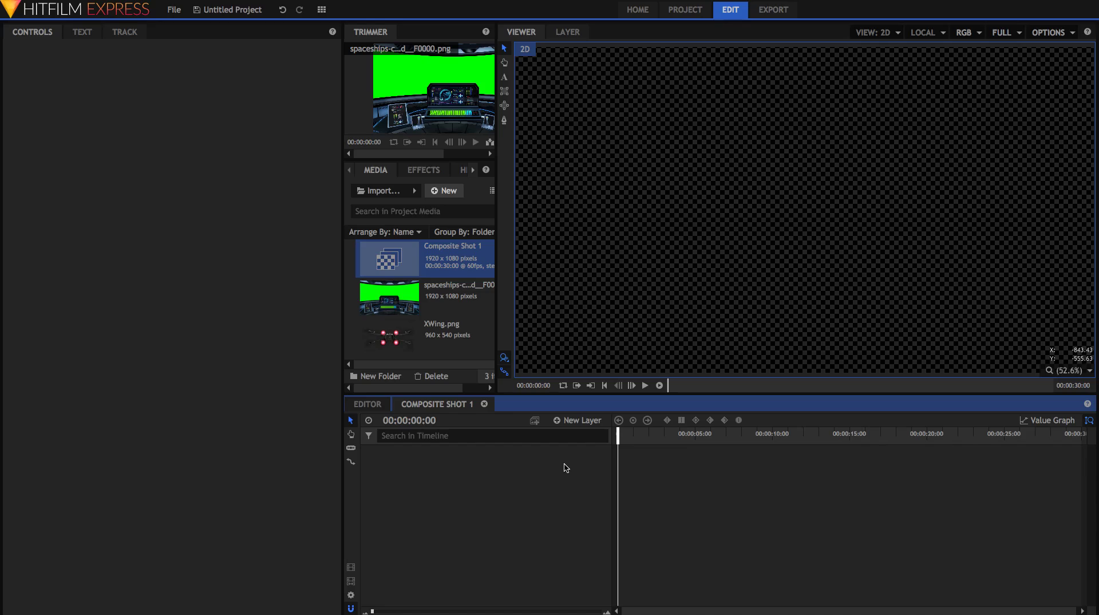
Step: Add a new plane layer to Composite Shot 1
click(572, 423)
click(573, 434)
click(617, 368)
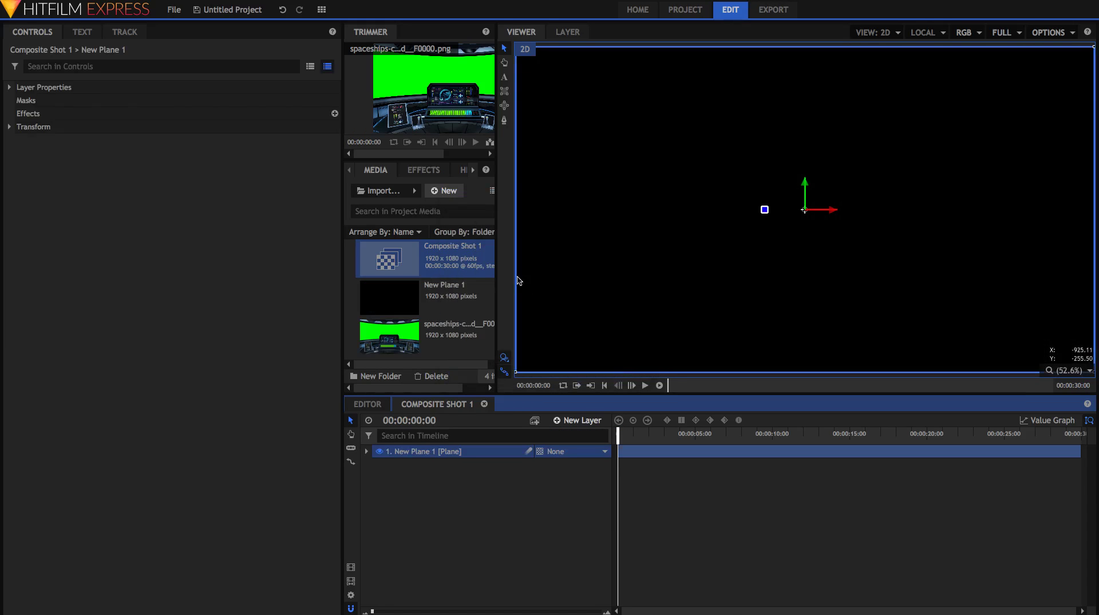
Step: Apply Fractal Noise to New Plane 1 and choose its Starfield preset
click(424, 170)
click(411, 192)
text(frac)
drag(404, 251, 410, 454)
click(20, 126)
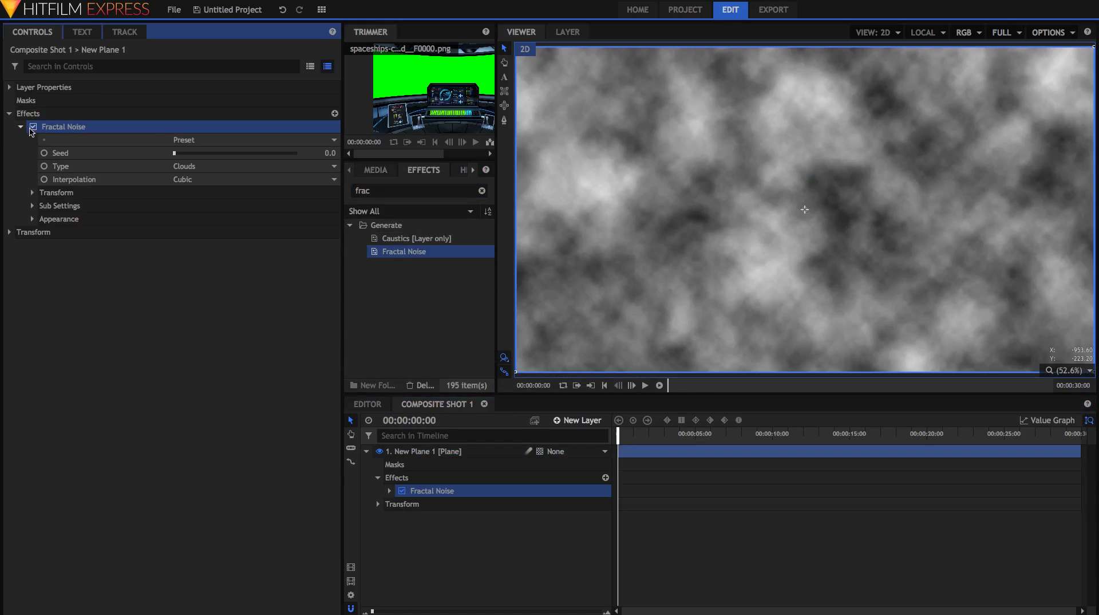
click(207, 142)
click(203, 243)
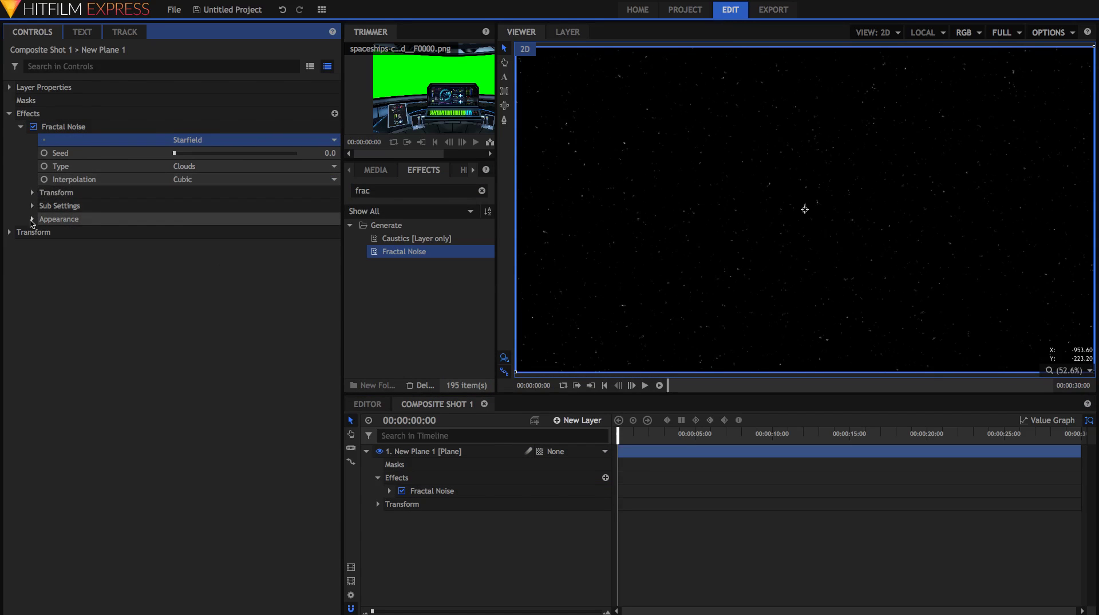
Step: Set Fractal Noise Appearance Exposure to 10 and Offset to -0.75
click(32, 220)
drag(229, 258, 409, 258)
click(320, 271)
click(320, 271)
key(Return)
Step: Apply Parallax to the starfield plane, enable Invert Map and trial a higher Depth
double_click(423, 190)
text(para)
drag(411, 238, 188, 285)
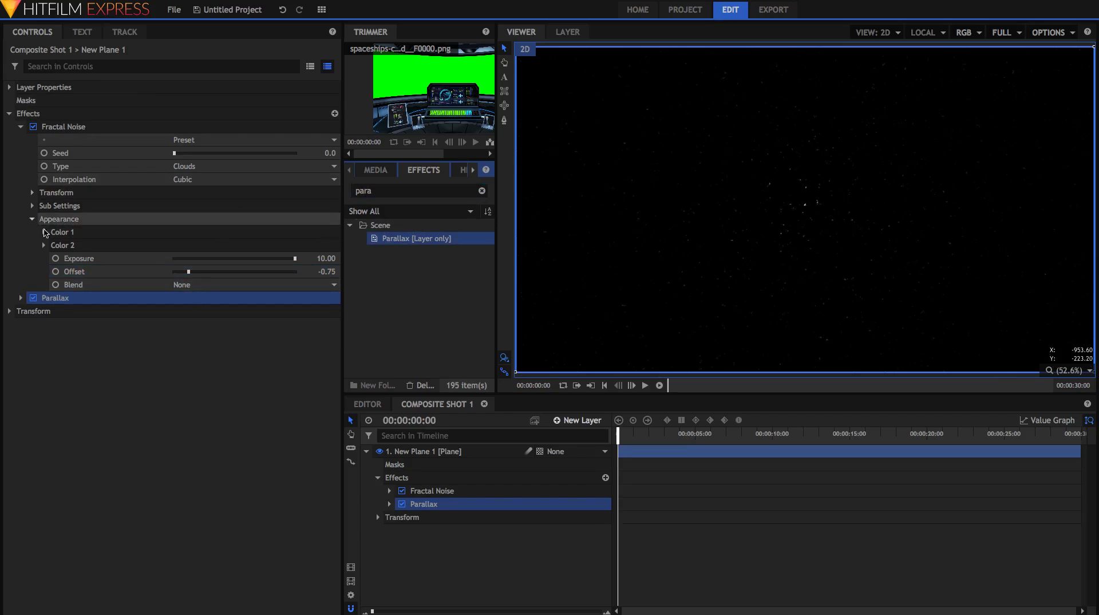
click(21, 297)
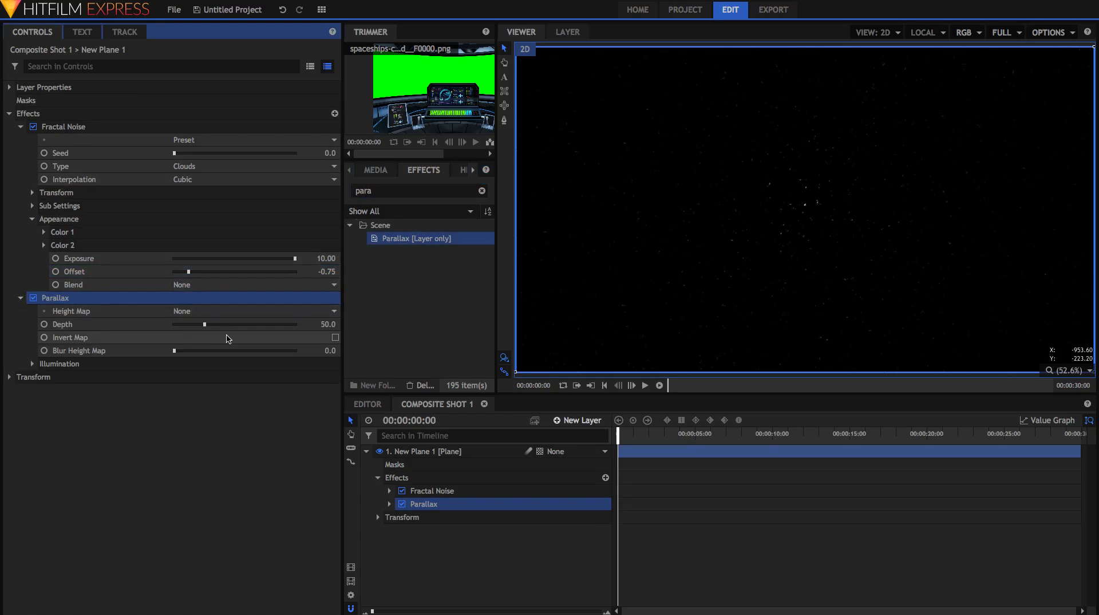
click(334, 337)
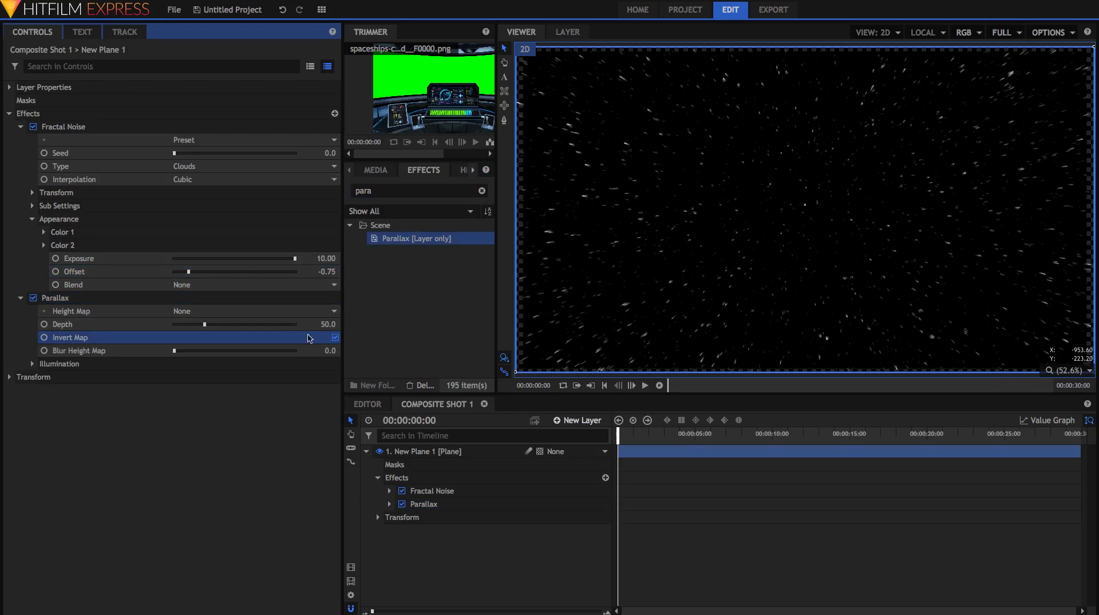
mouse_move(327, 324)
mouse_down()
mouse_move(162, 344)
mouse_move(418, 328)
mouse_move(288, 325)
mouse_move(394, 337)
mouse_up()
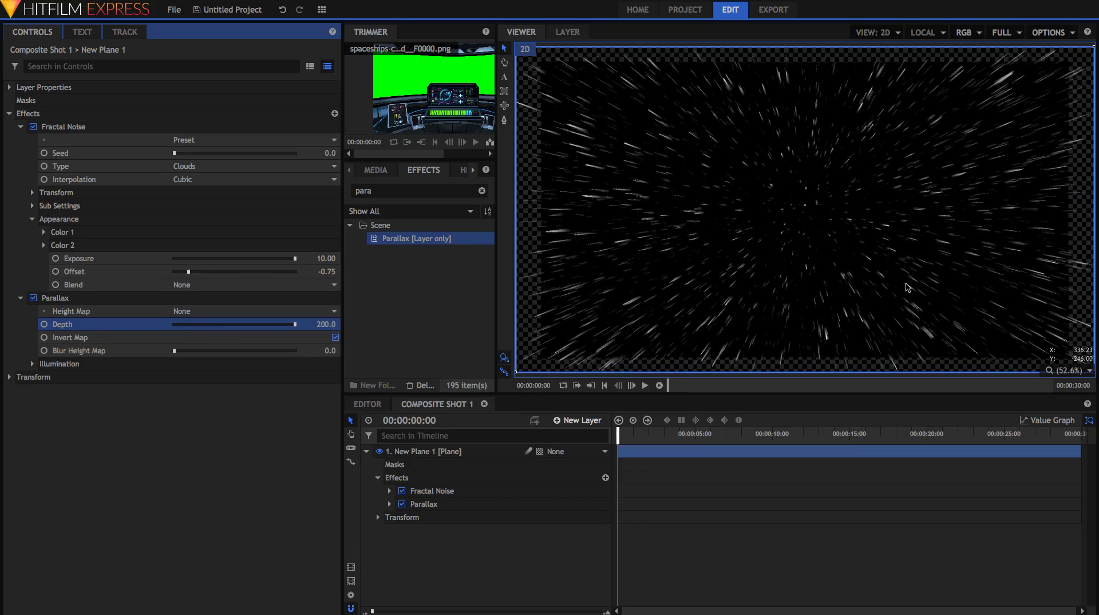
Step: Reset Parallax Depth to 0 and move the playhead to 00:00:28:00
text(0)
key(Return)
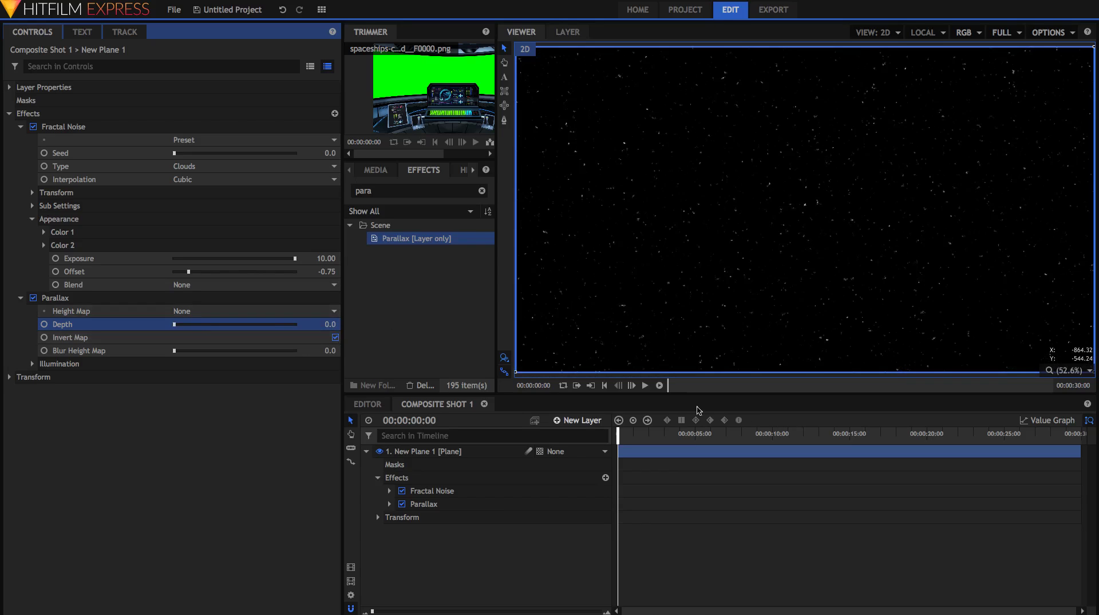
click(422, 419)
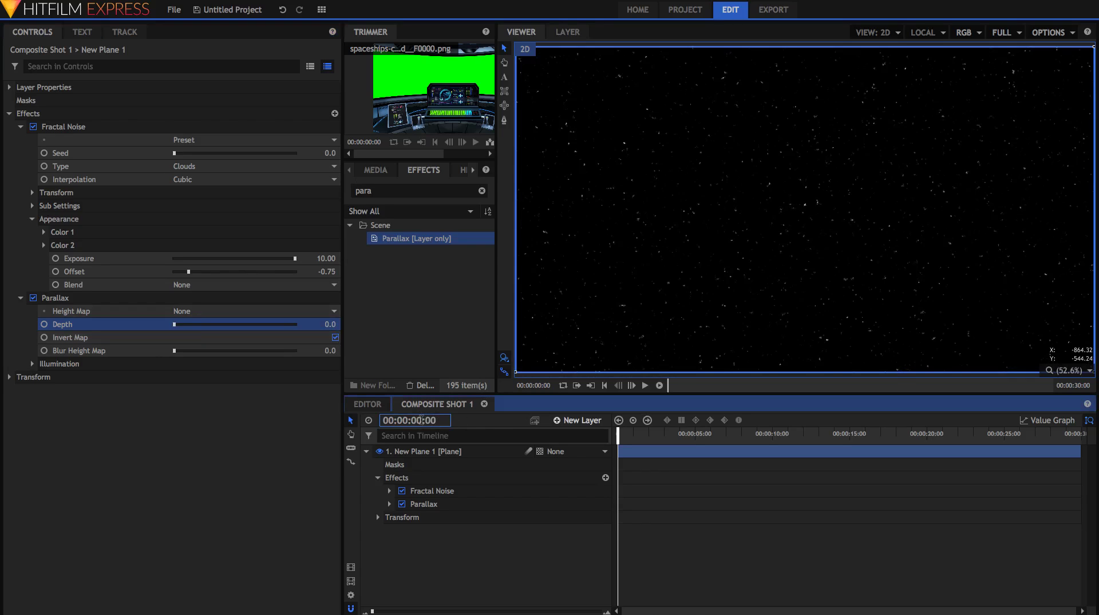
key(BackSpace)
key(BackSpace)
text(2)
key(Return)
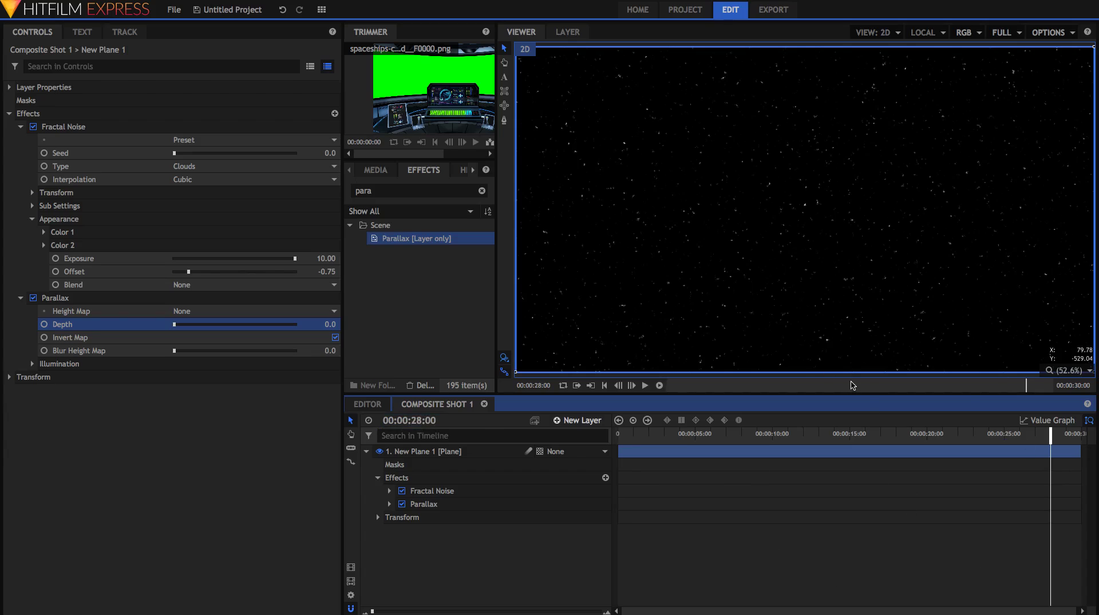
Step: Keyframe Depth at 0 at 28 seconds and about 200 at the shot's end, then play it back
click(45, 324)
drag(1050, 434, 1085, 434)
drag(286, 324, 448, 324)
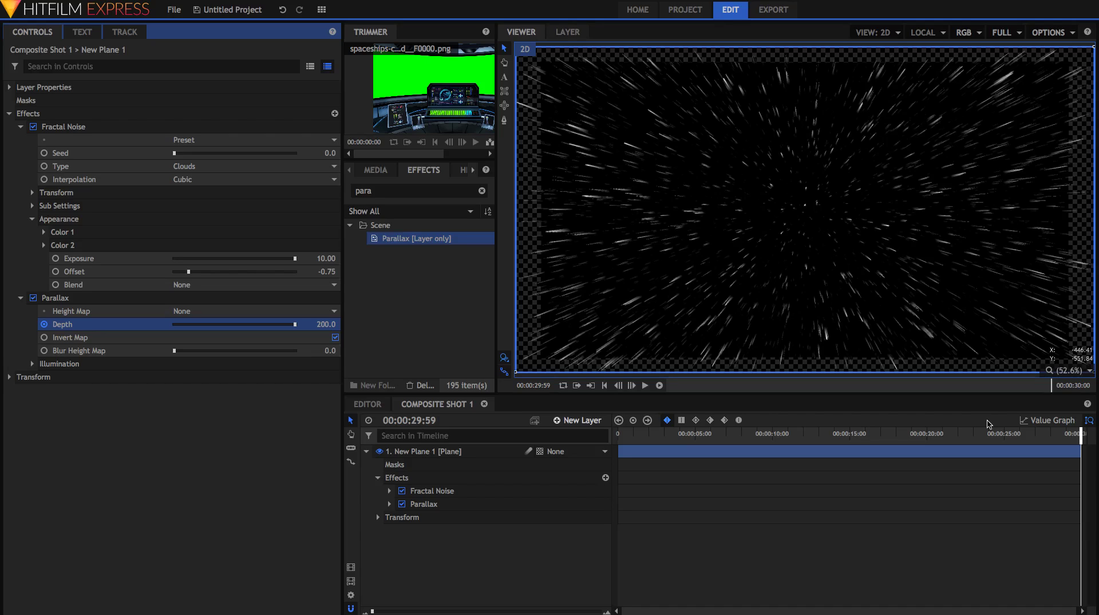
click(1032, 437)
key(space)
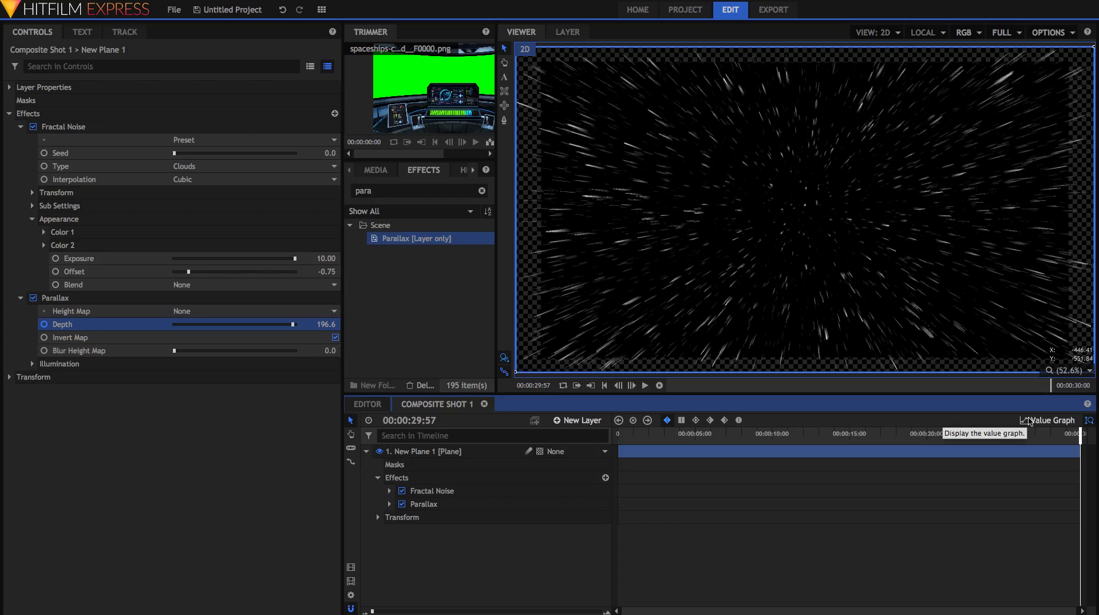
Step: In the value graph, make both Depth keyframes Bezier and shape an ease-in curve
click(1029, 421)
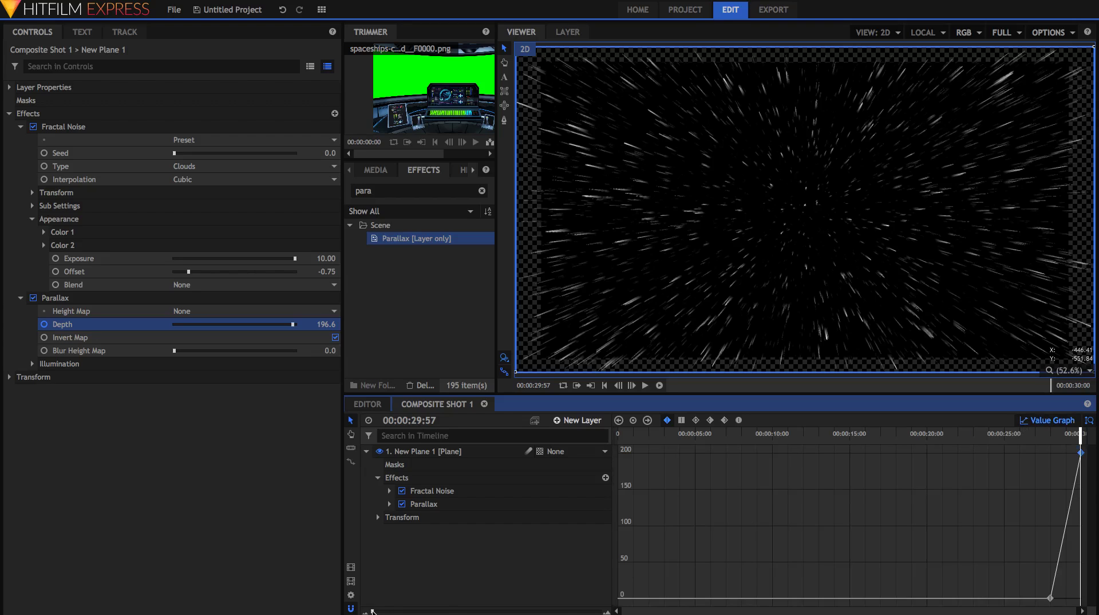
drag(373, 611, 421, 606)
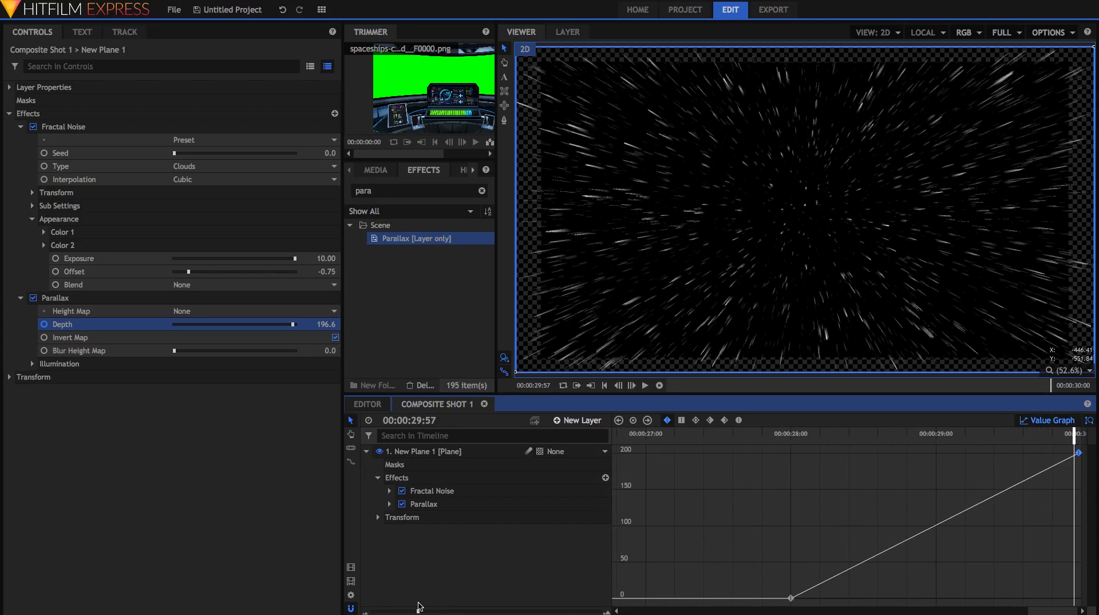
drag(755, 606, 1085, 445)
click(738, 420)
drag(934, 465, 908, 501)
drag(916, 573, 966, 583)
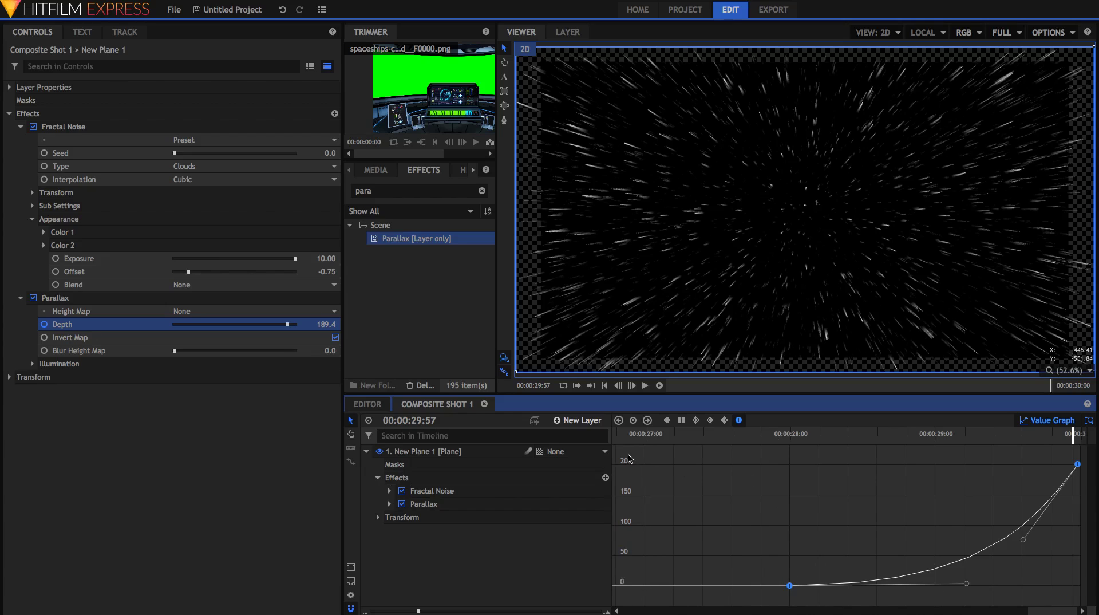
drag(967, 585, 1037, 583)
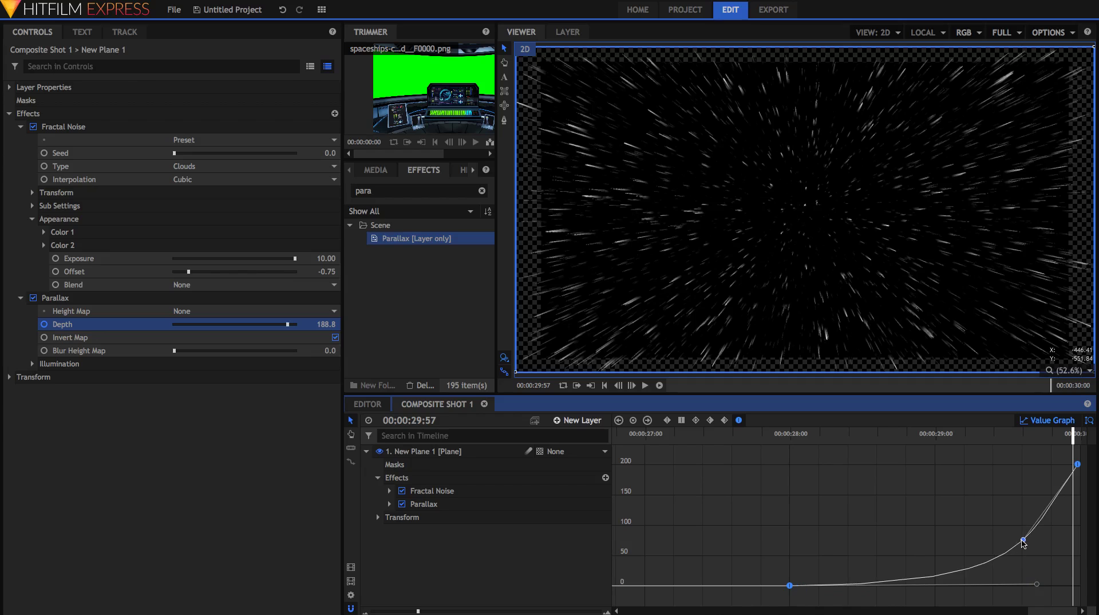
drag(1023, 540, 1054, 580)
Step: Preview the Depth ramp from 28 seconds and fine-tune the curve's easing into 200
click(790, 434)
key(space)
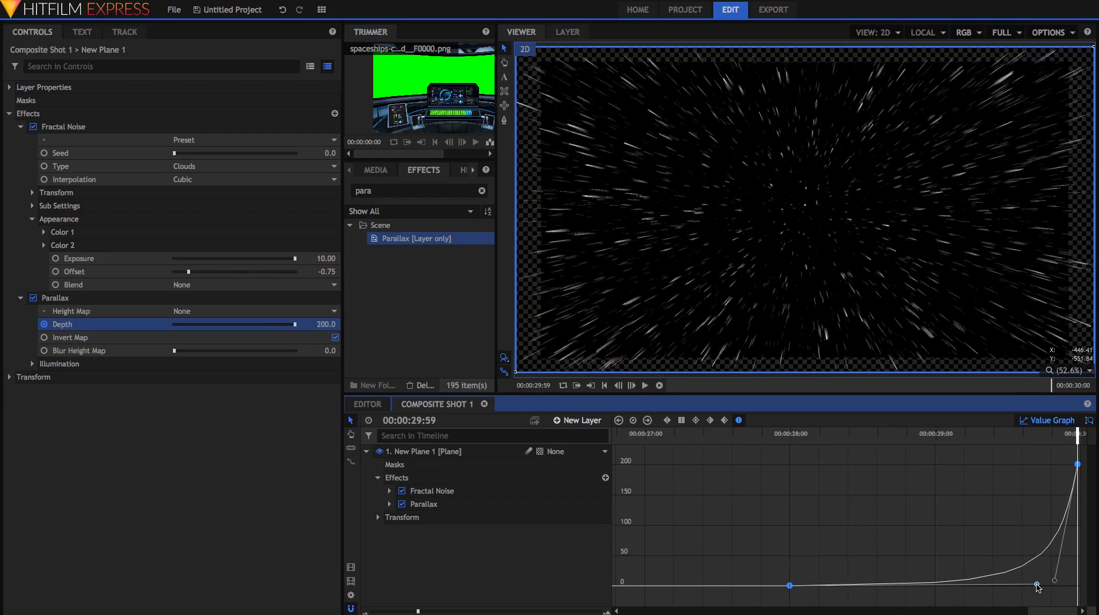
drag(1037, 586, 834, 541)
click(789, 435)
key(space)
key(space)
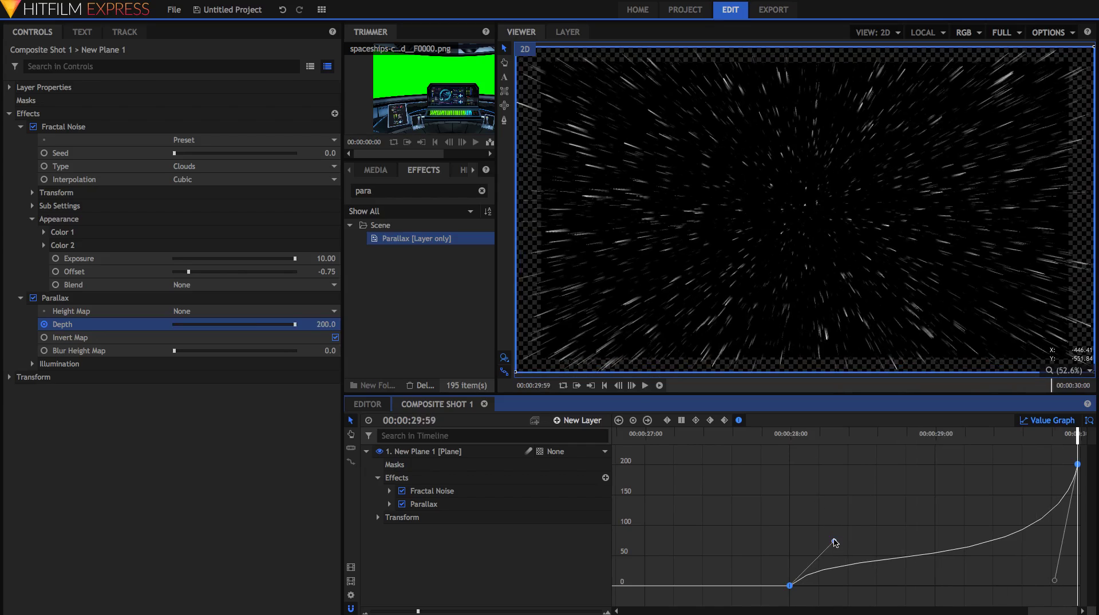
drag(837, 548, 1037, 566)
drag(927, 571, 944, 580)
key(Left)
drag(1038, 567, 1028, 555)
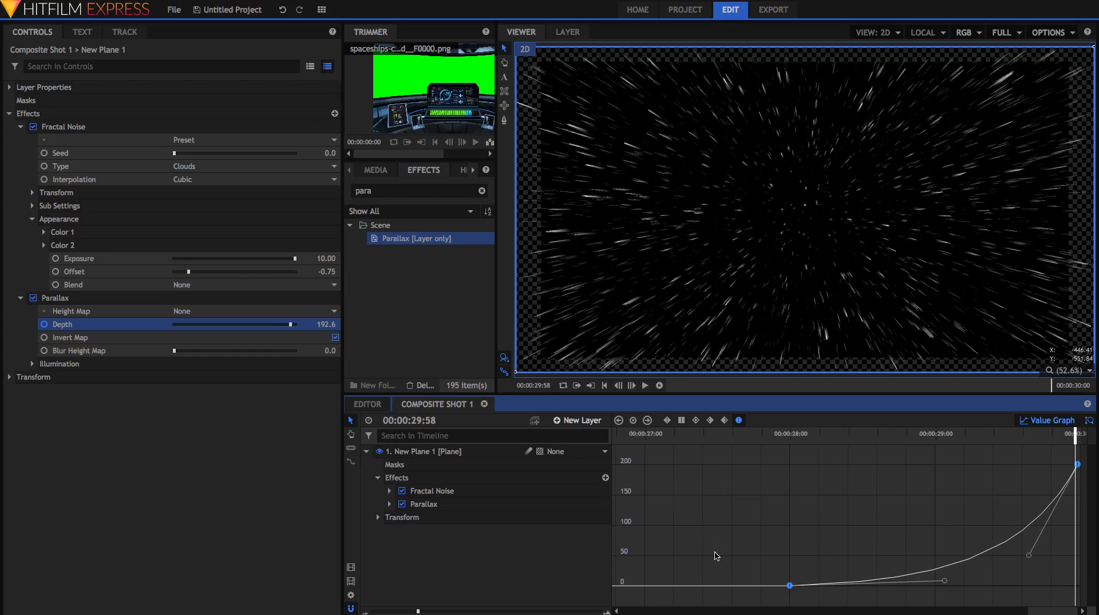
Step: Duplicate the Parallax effect with Ctrl+D to stack five copies
click(489, 503)
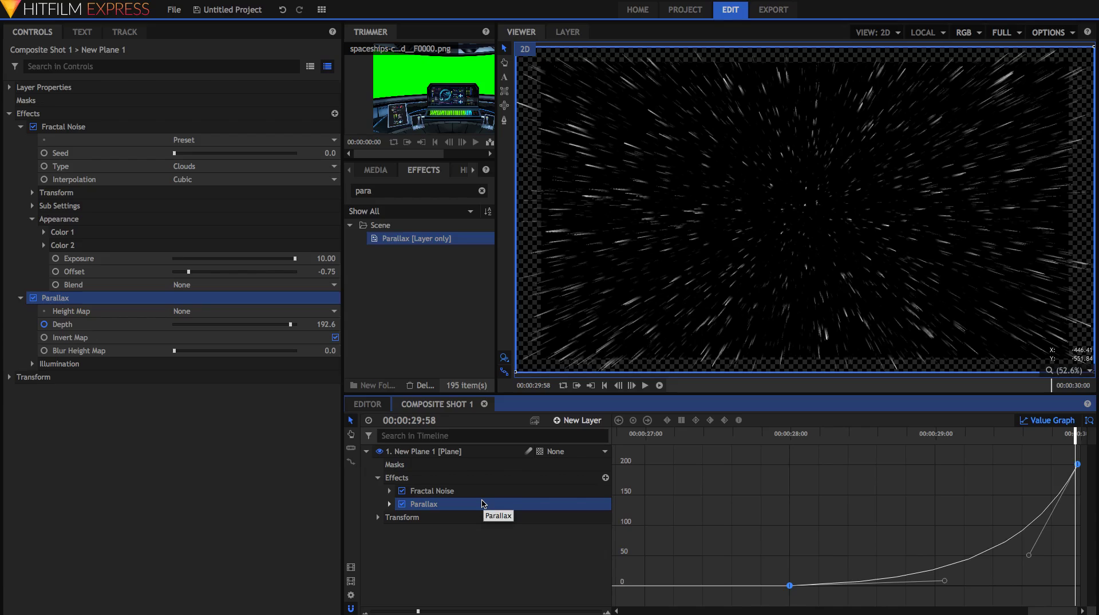
key(ctrl+d)
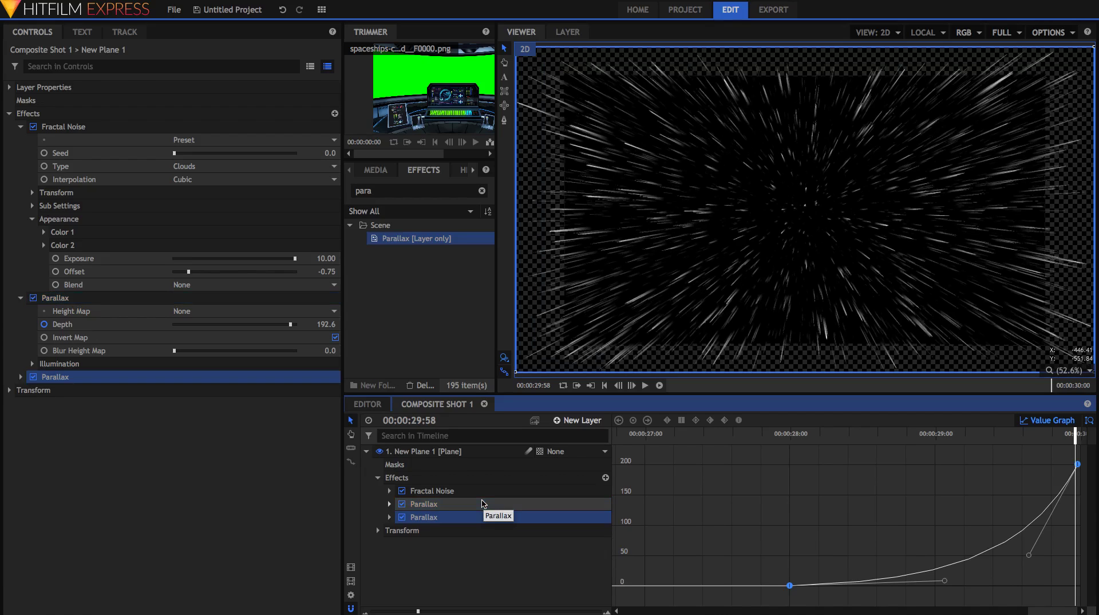
key(ctrl+d)
key(ctrl+d)
shift+click(462, 509)
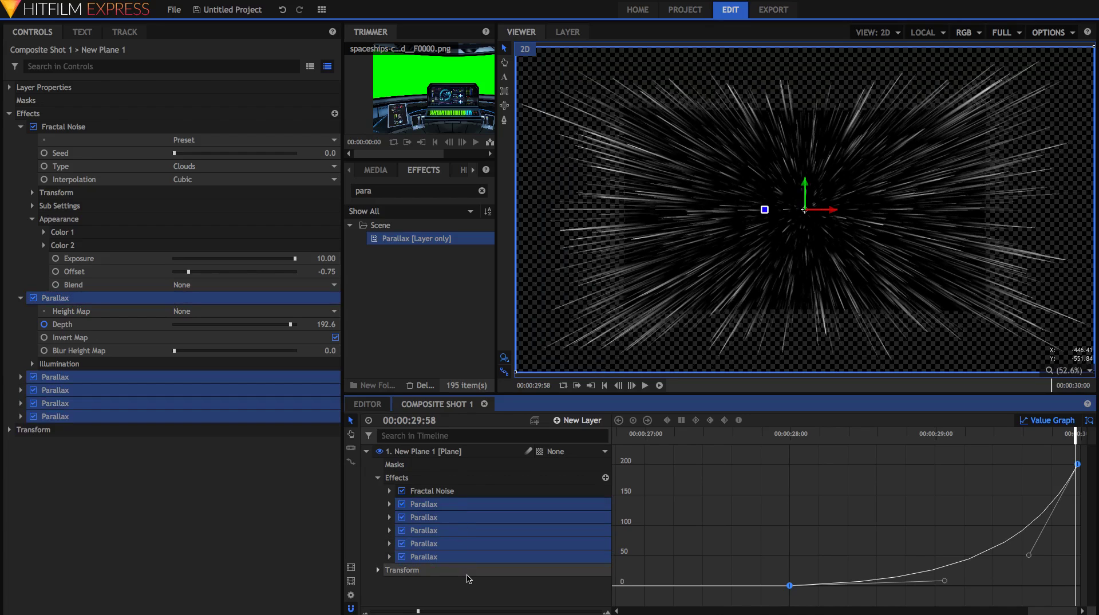
Step: Play and scrub from 28 seconds to check the longer, denser streaks
click(775, 438)
key(space)
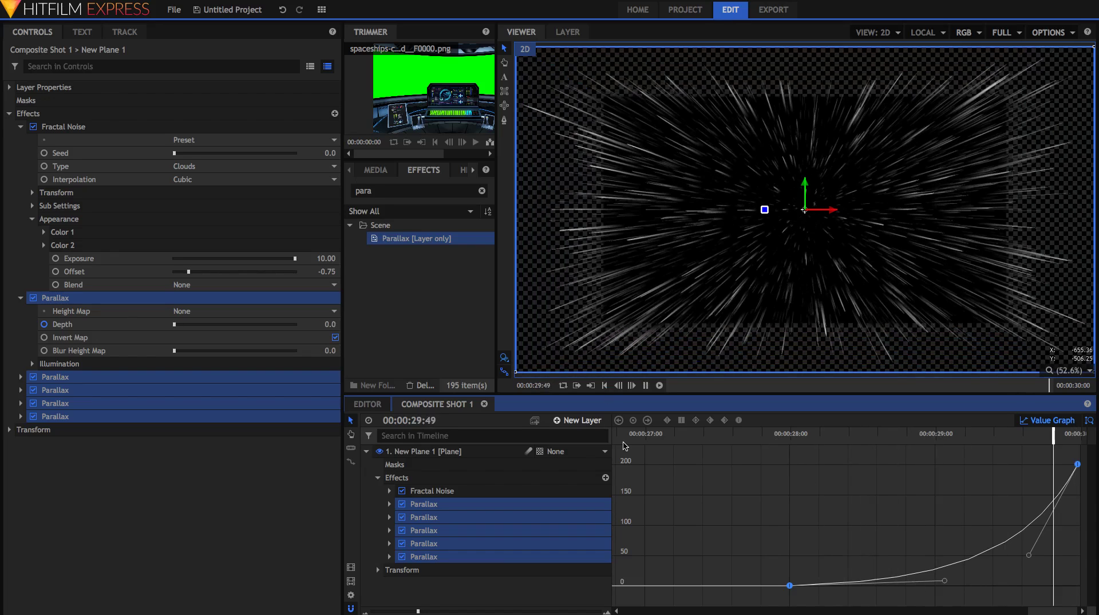
key(space)
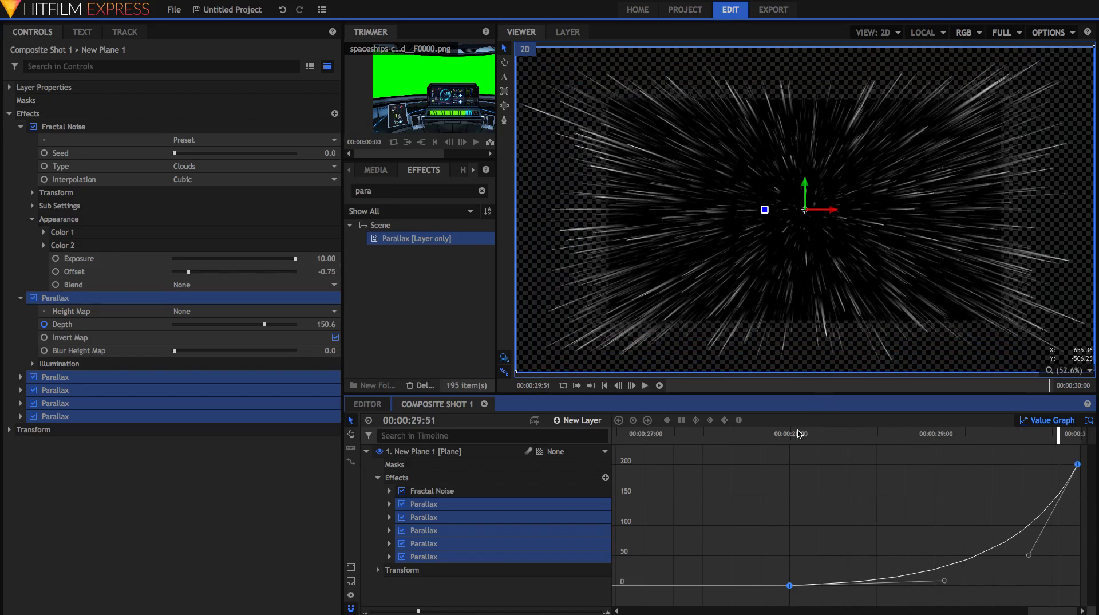
mouse_move(791, 433)
mouse_down()
mouse_move(980, 430)
mouse_move(1091, 402)
mouse_up()
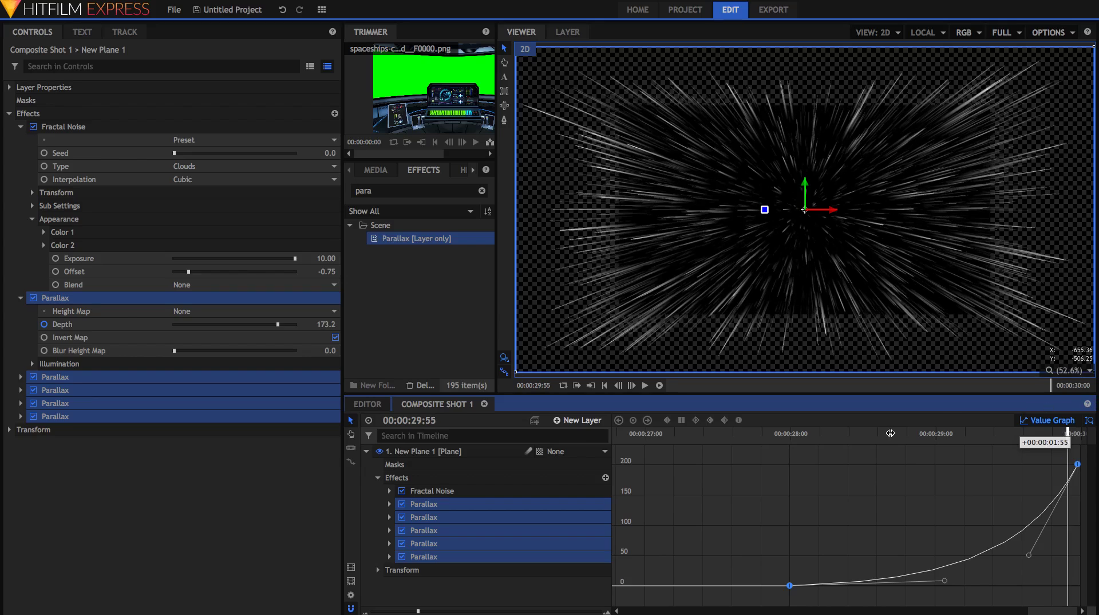
drag(796, 433, 789, 437)
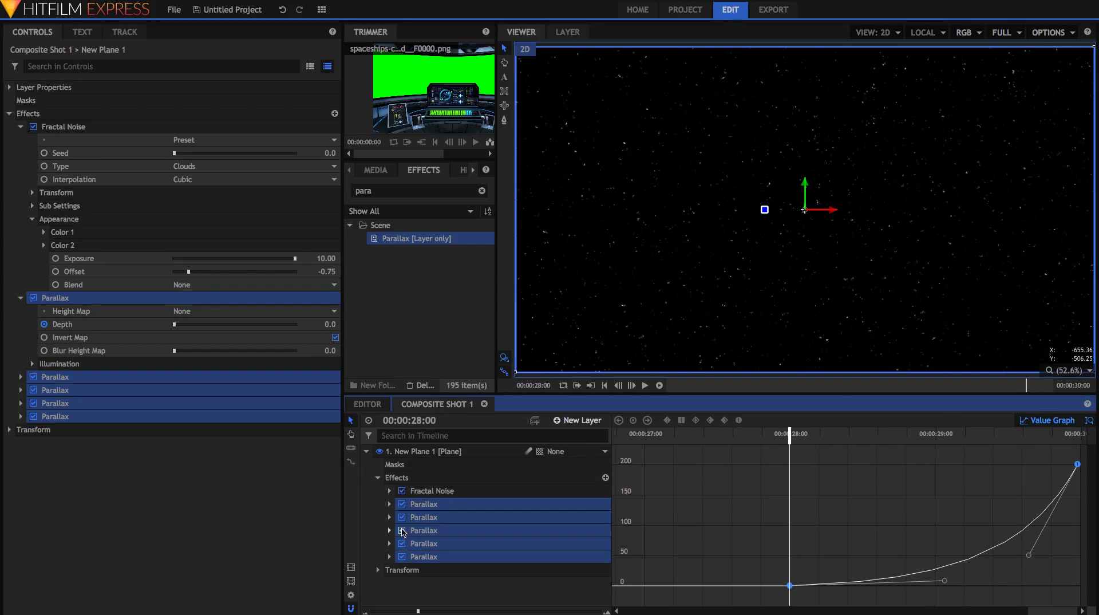
Step: Keyframe the plane's Scale at 100% at 28:00 and 165% at 29:59
click(377, 570)
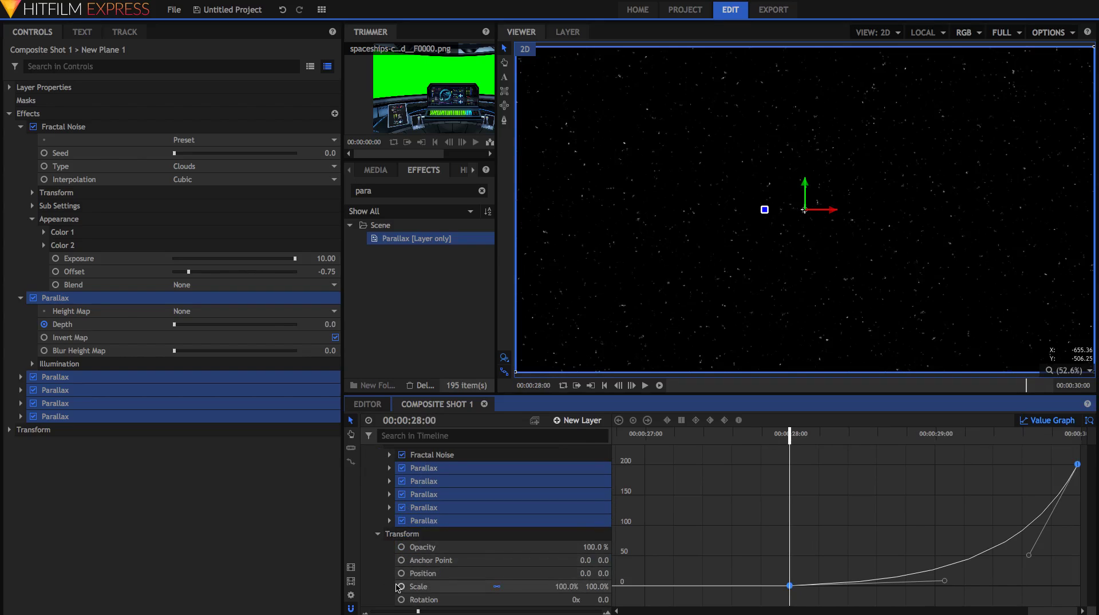
click(399, 586)
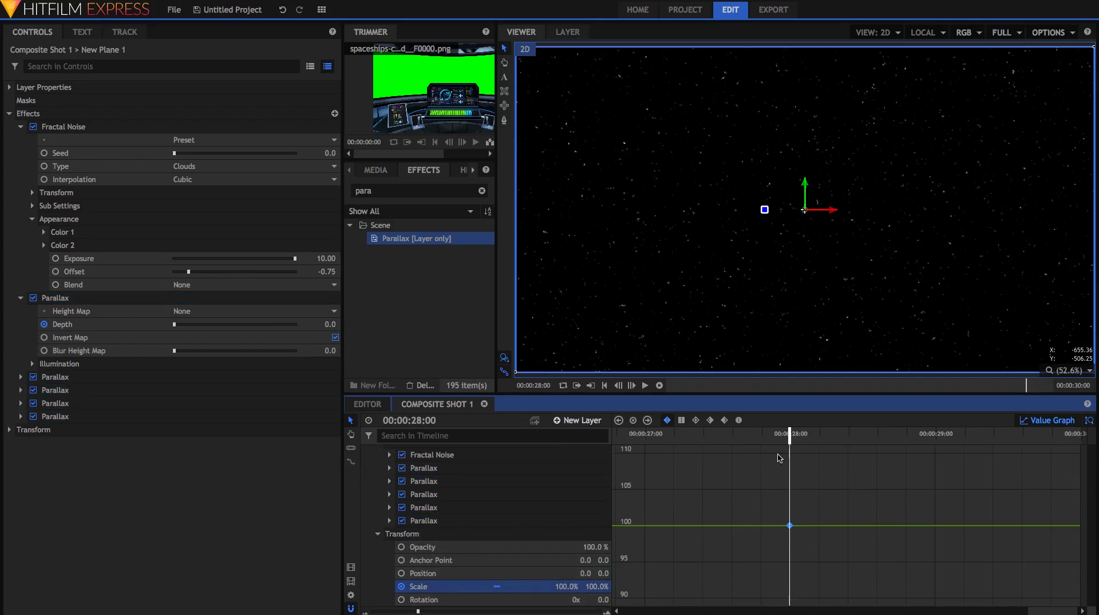
drag(994, 435, 1077, 434)
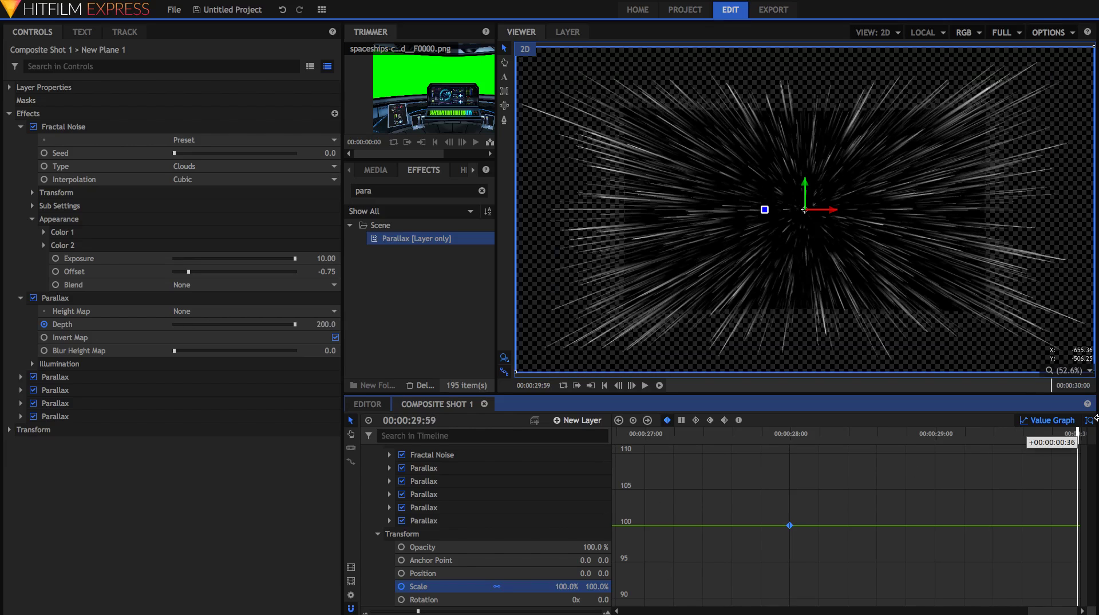
click(565, 584)
text(160)
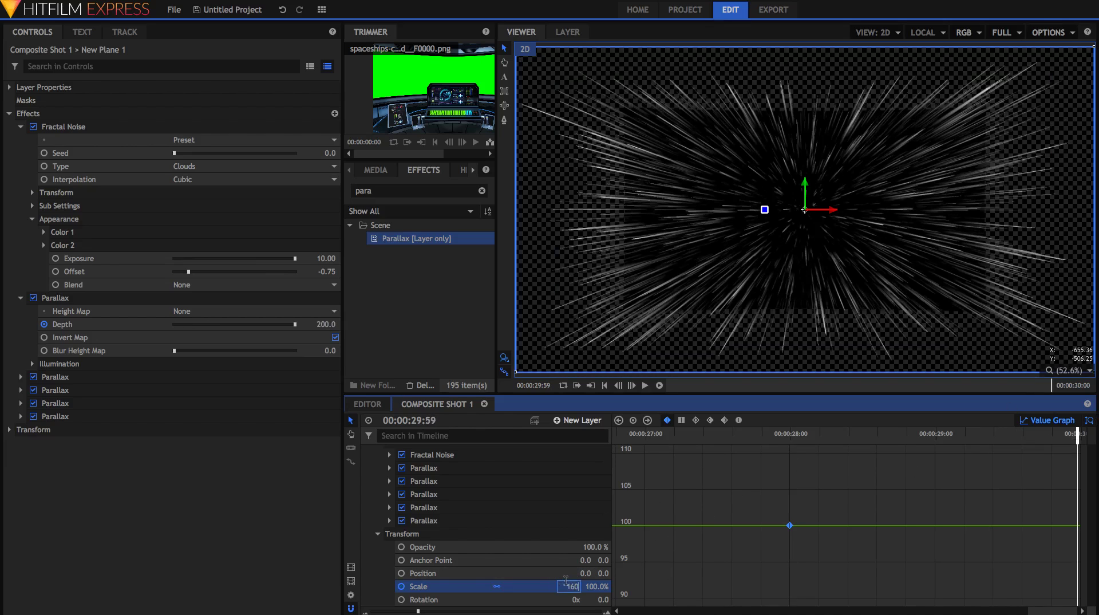
key(Return)
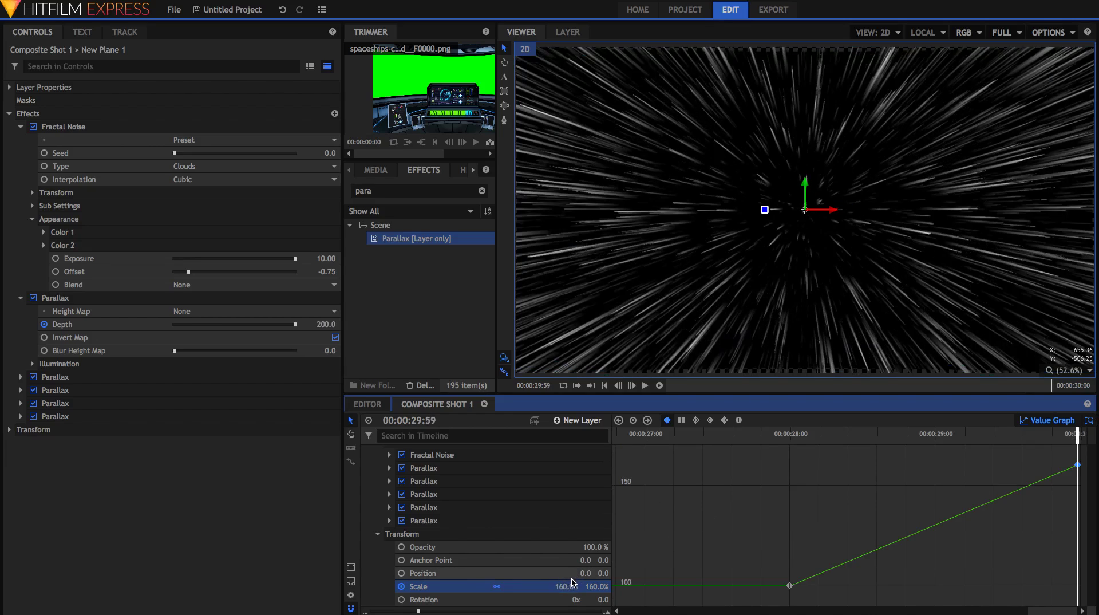
click(567, 586)
text(165)
key(Return)
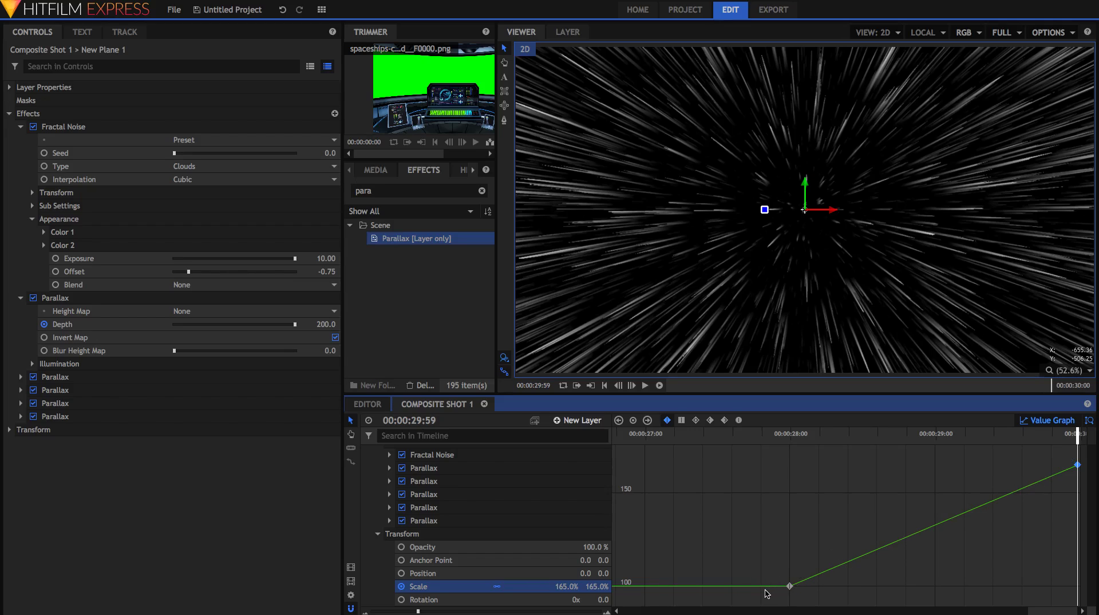
Step: Make both Scale keyframes Smooth, compare against the Depth curve, and preview the jump
drag(767, 593, 1086, 446)
click(740, 420)
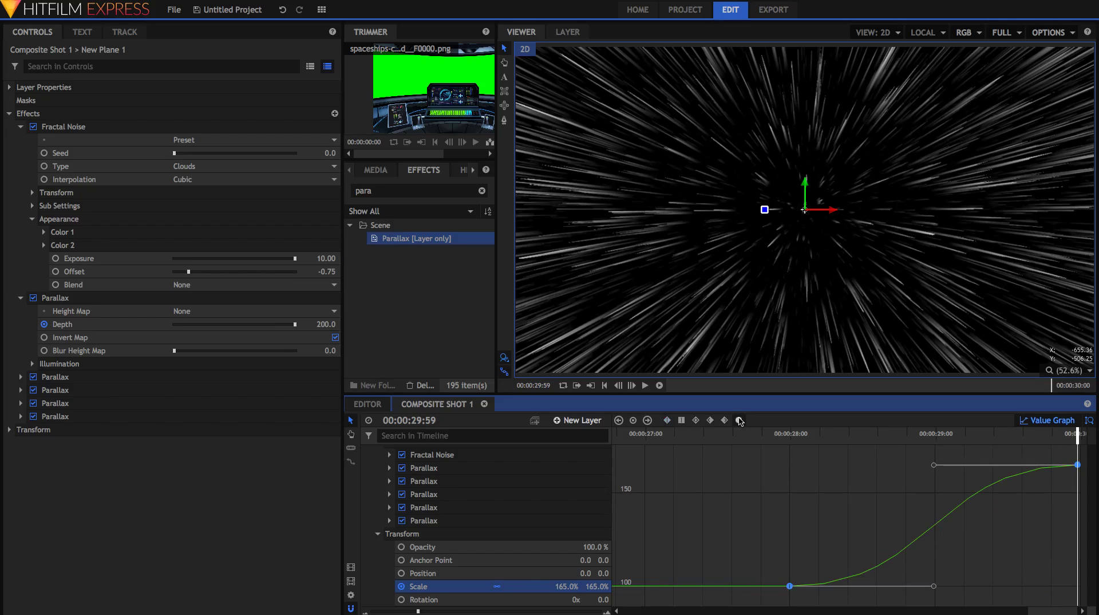
click(65, 327)
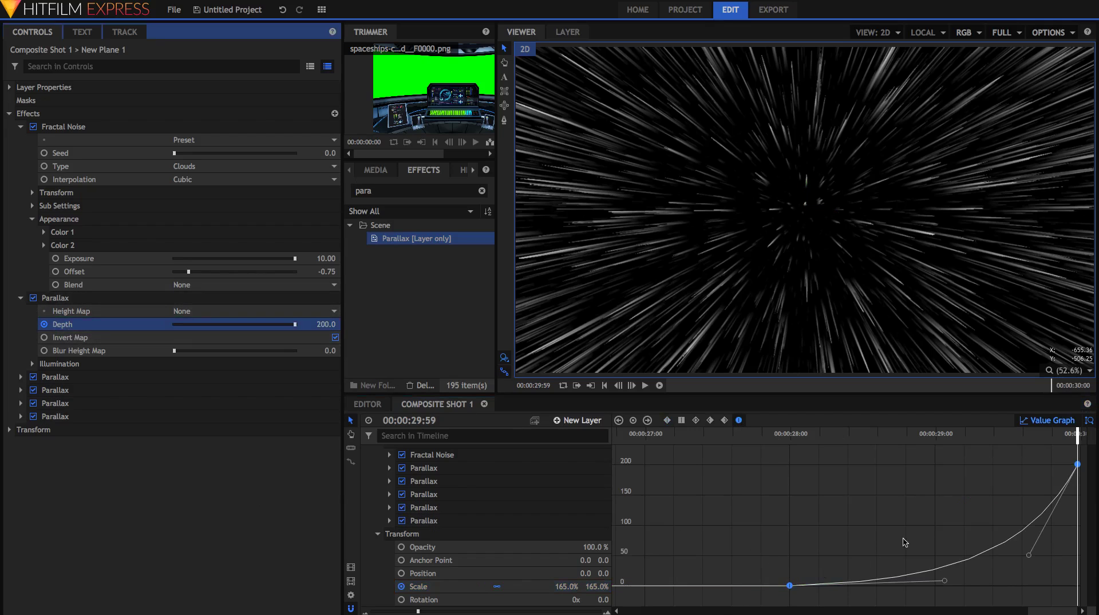
click(418, 586)
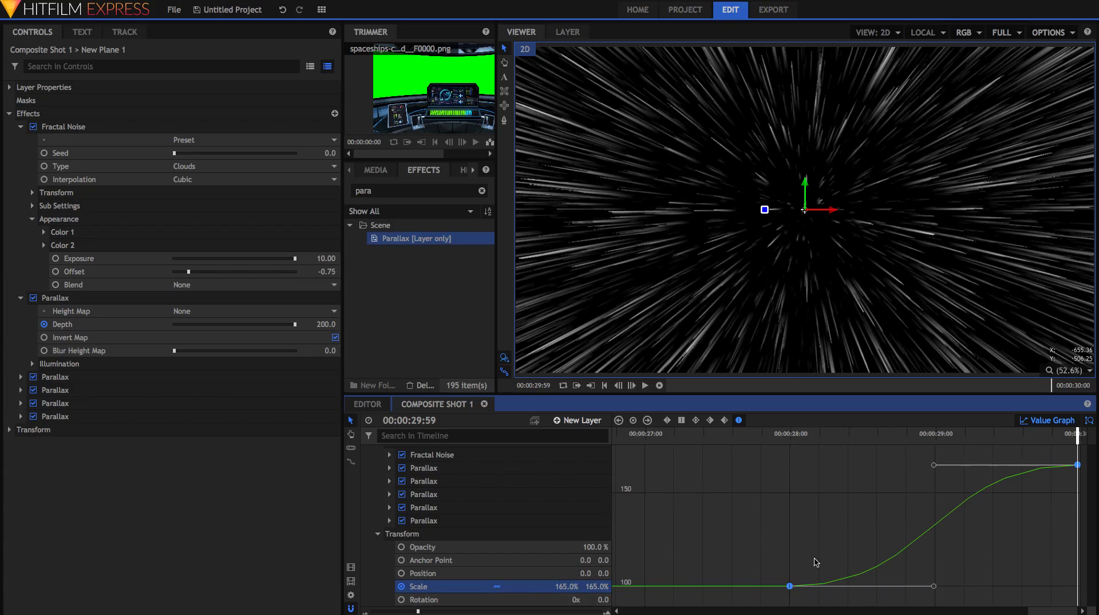
click(938, 468)
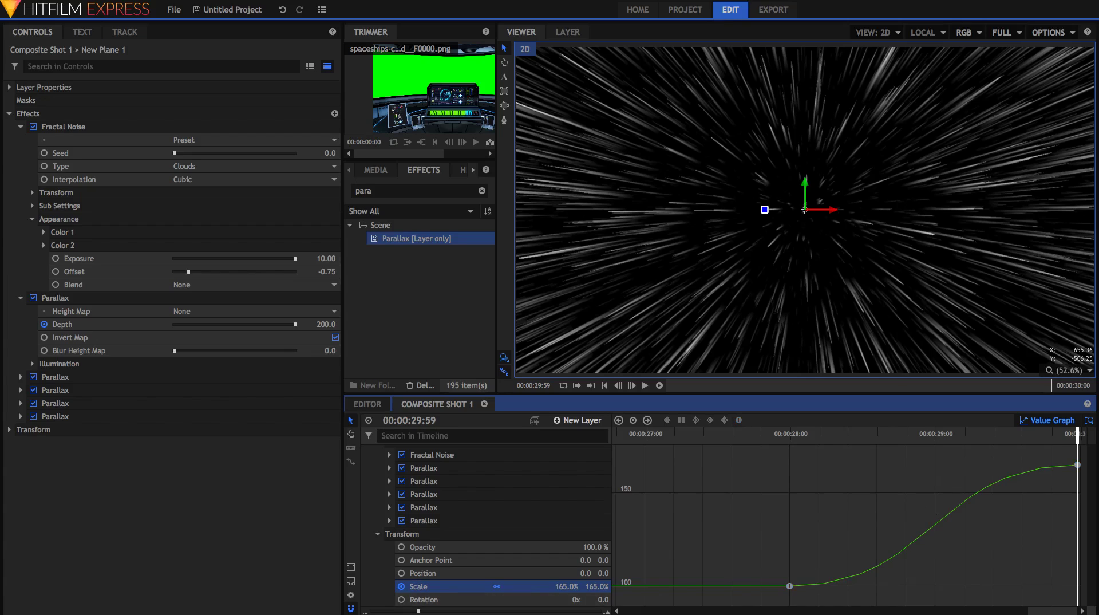
drag(754, 591, 1088, 451)
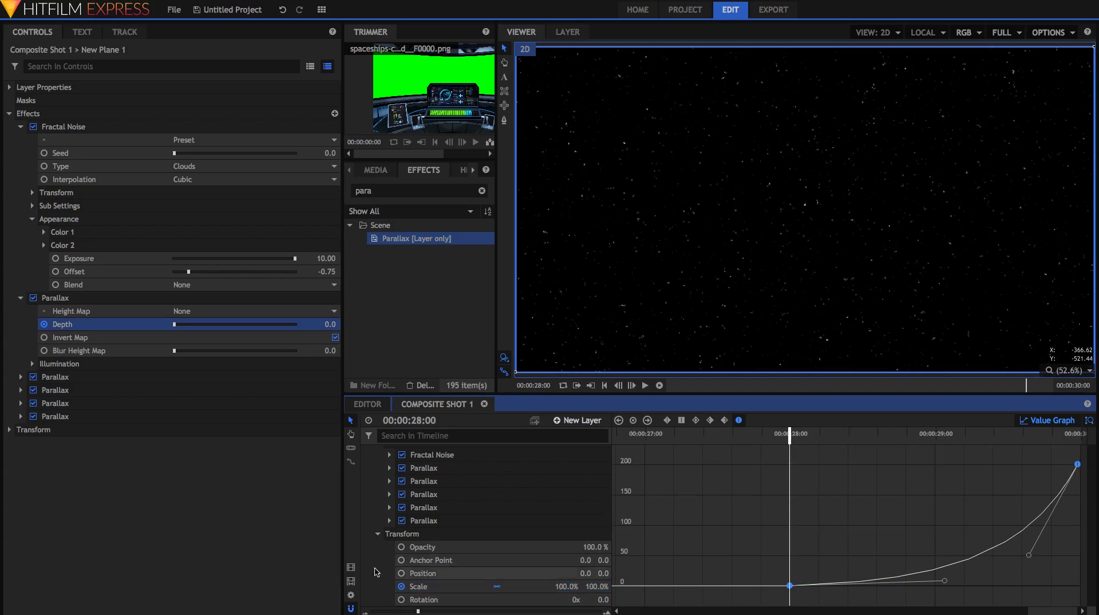
click(418, 587)
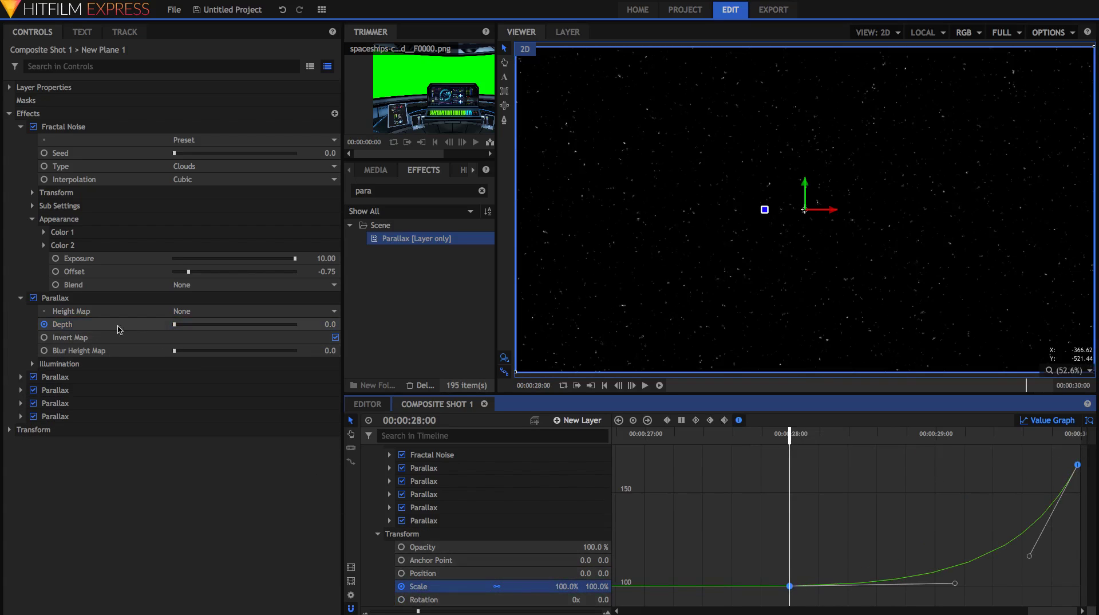
click(95, 327)
click(472, 587)
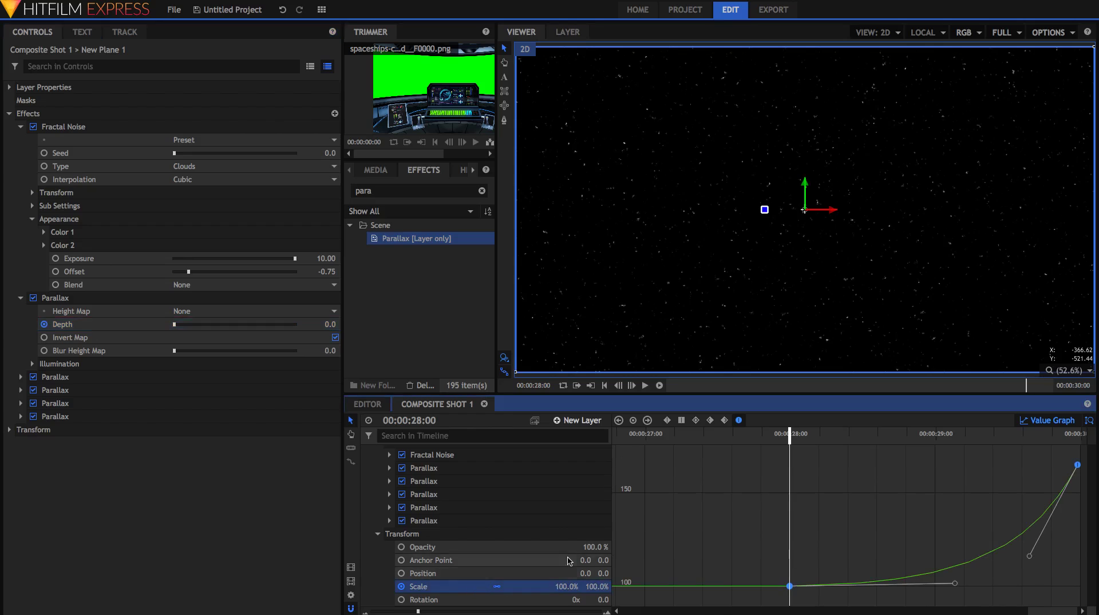
key(space)
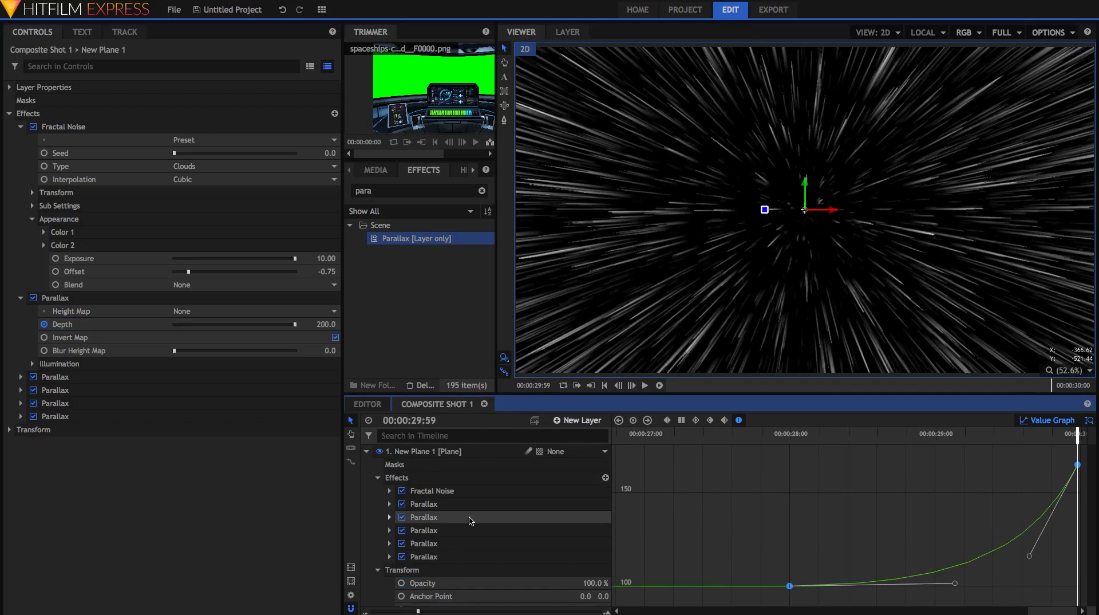
scroll(469, 516, up, 3)
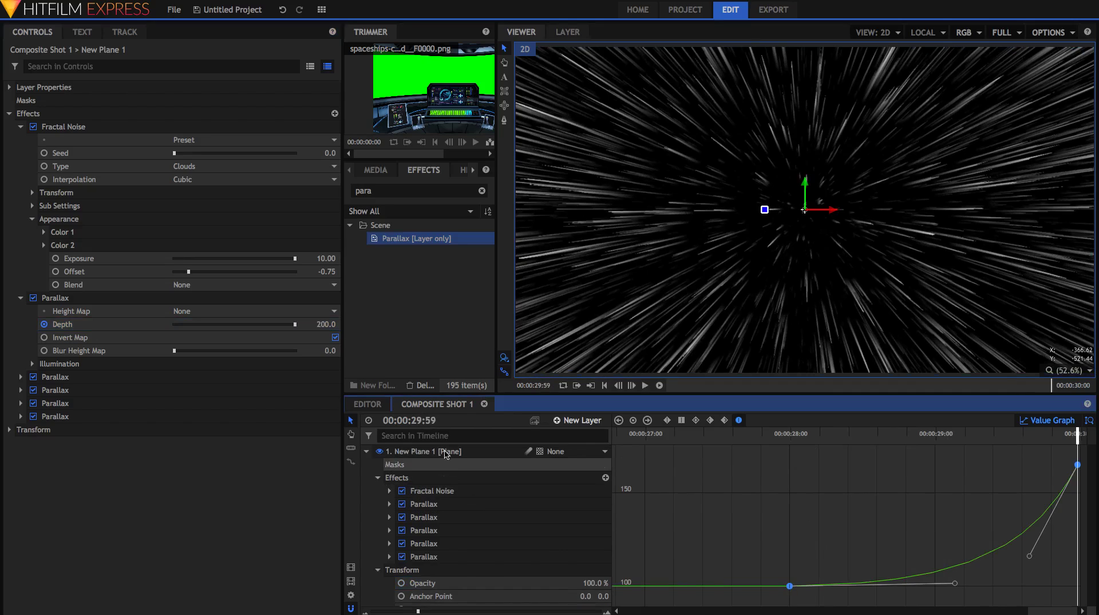
Step: Apply Zoom Blur to the starfield plane and trial Strength 100 before undoing
double_click(396, 194)
text(zoom)
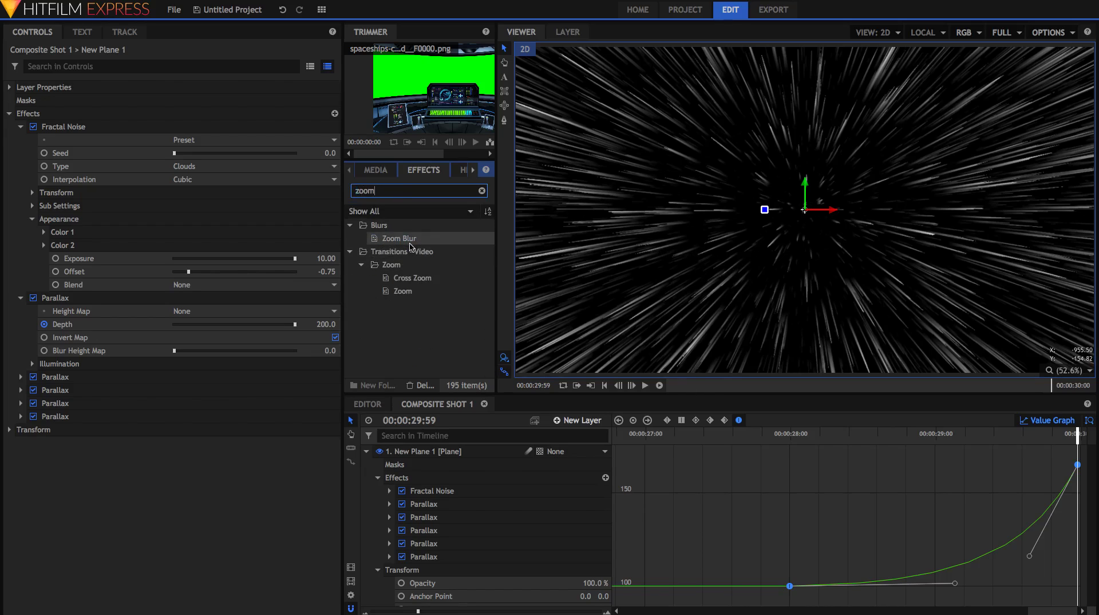
drag(408, 241, 430, 561)
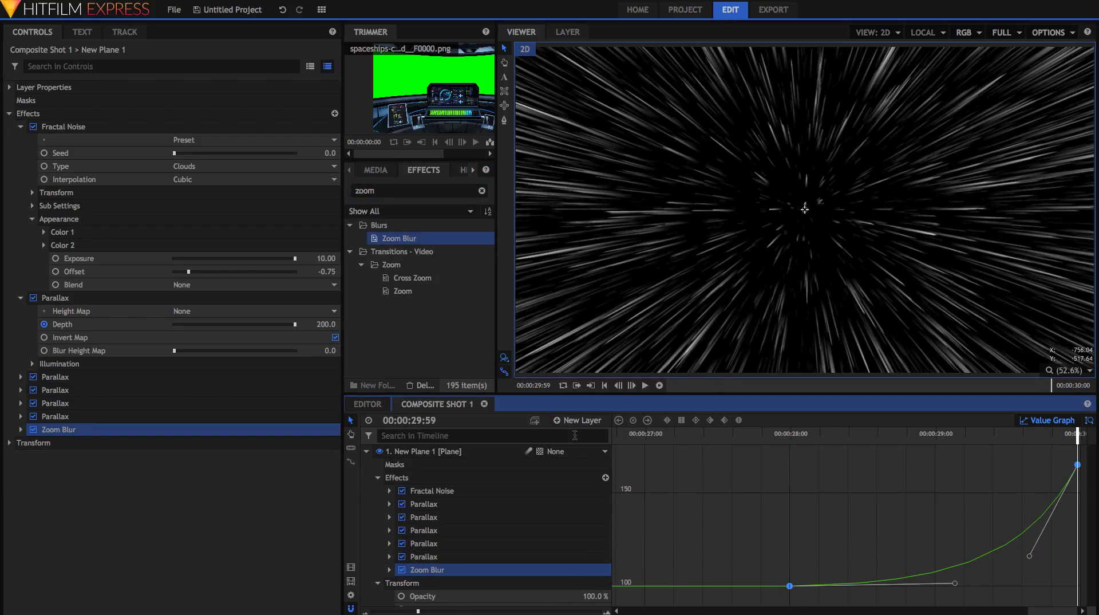
click(20, 429)
drag(247, 466, 318, 463)
key(ctrl+z)
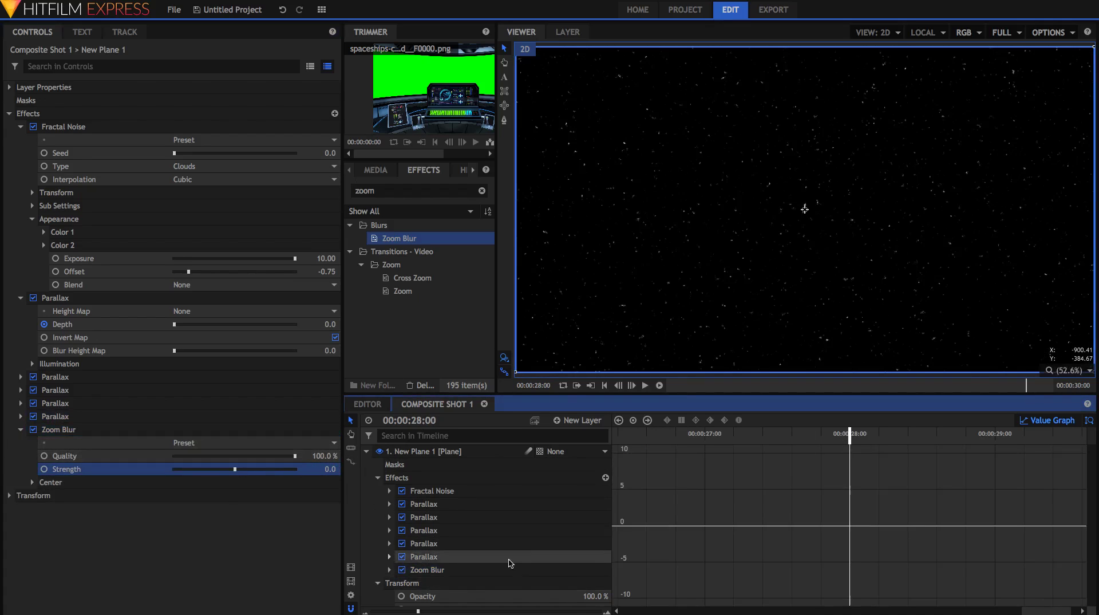
Step: Keyframe Zoom Blur Strength from 0 at 28:00 to 100 at the end on an ease-in curve
click(45, 470)
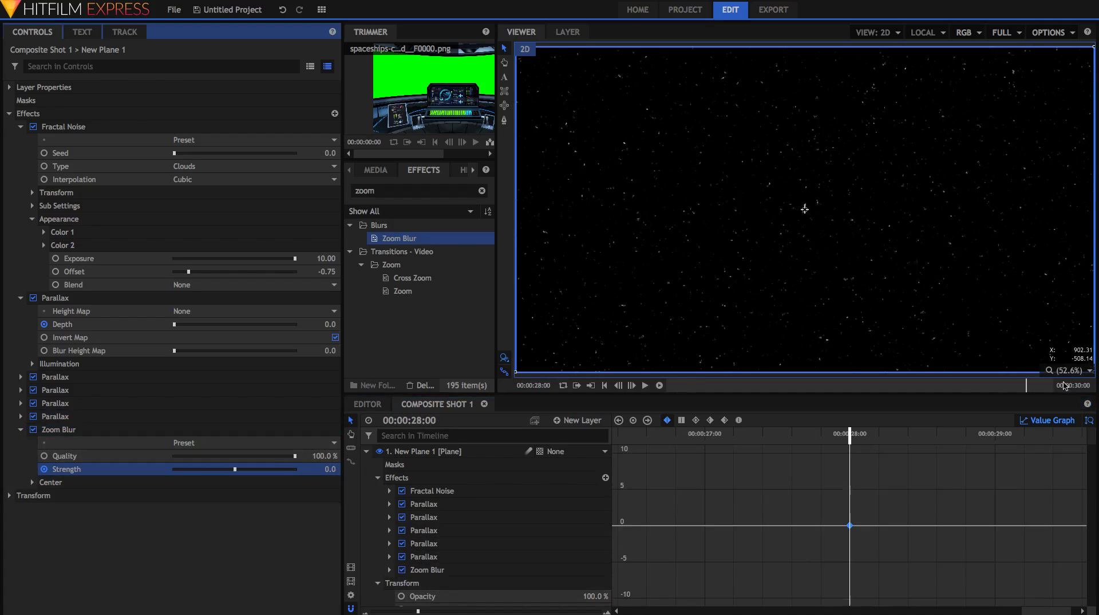
drag(1044, 435, 1094, 418)
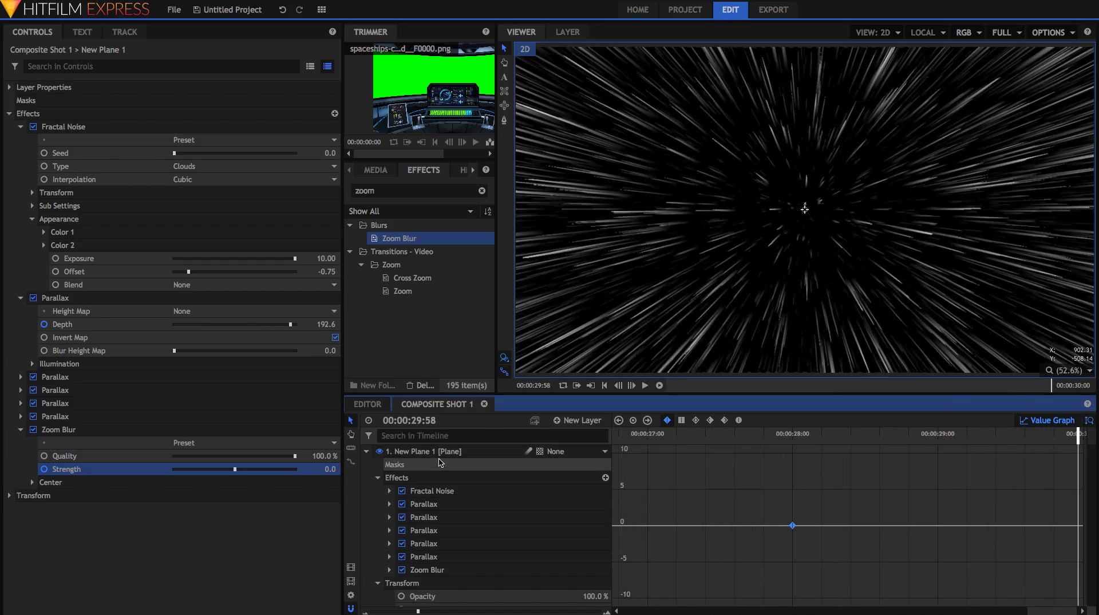
drag(235, 469, 296, 472)
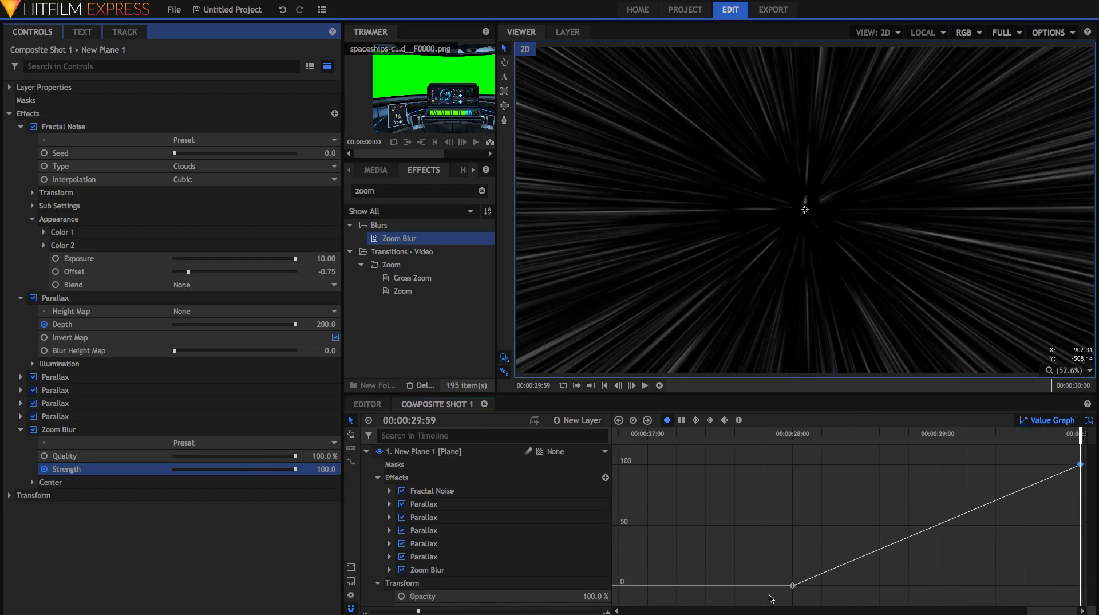
drag(771, 599, 801, 445)
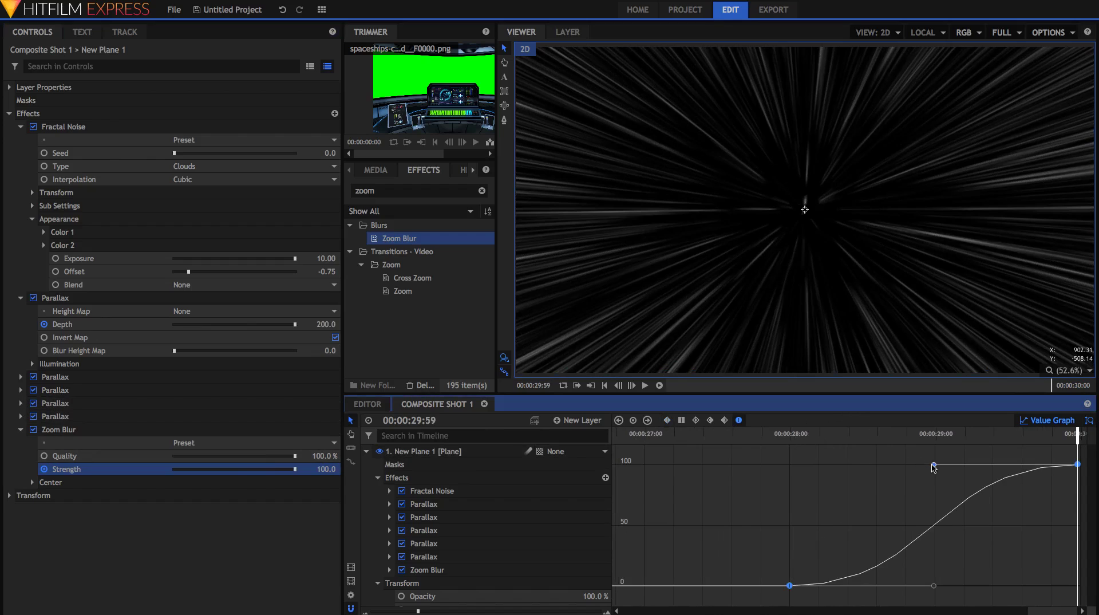
drag(933, 465, 1039, 586)
drag(934, 585, 1015, 581)
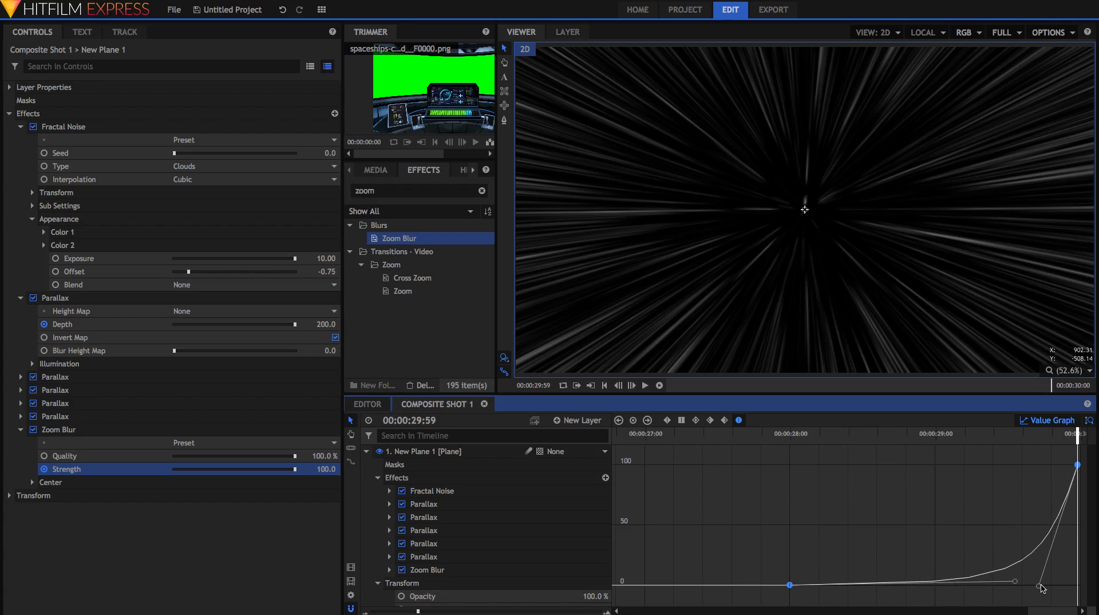
click(1039, 586)
drag(1048, 585, 1047, 582)
Step: Apply the Glow effect to the starfield plane
click(433, 188)
text(glo)
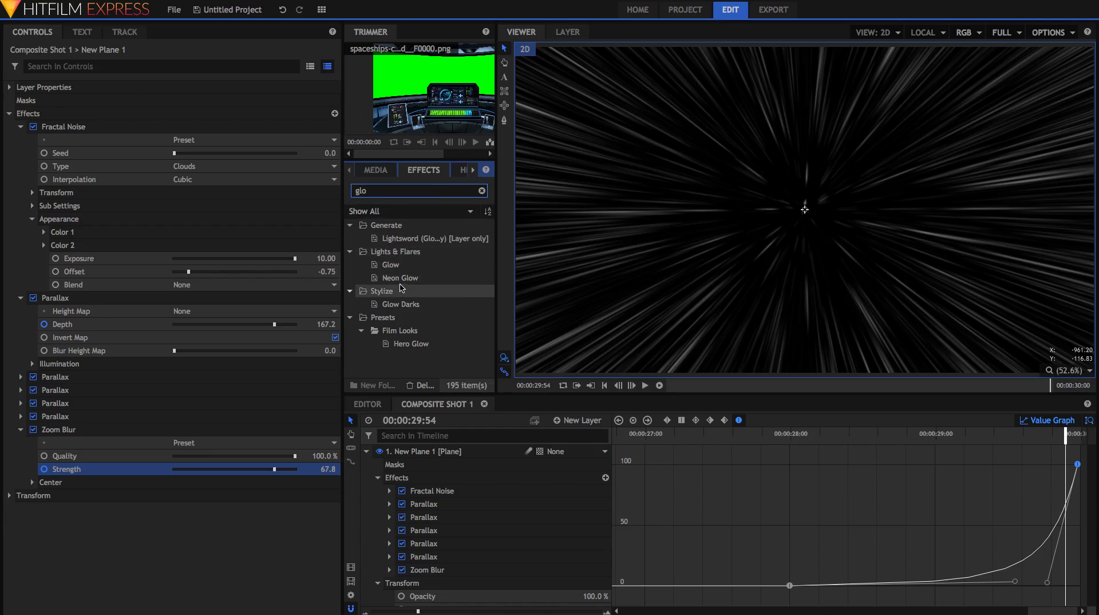
click(396, 265)
drag(402, 285, 411, 579)
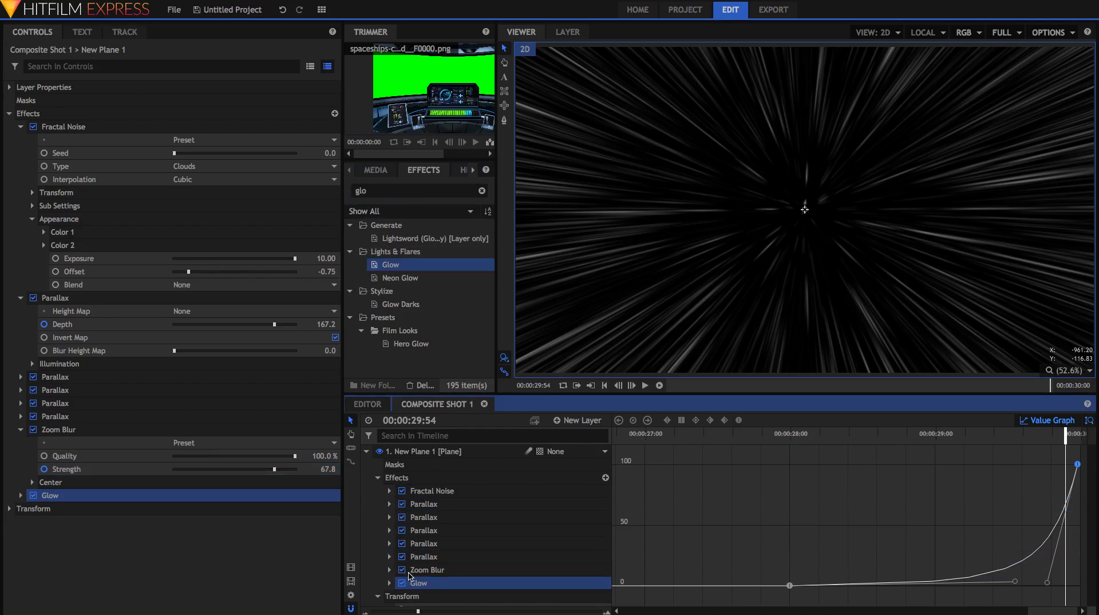
click(21, 498)
click(21, 497)
Step: Set Glow Threshold 0%, Radius 0 px, and channel intensities Red 0.44, Green 0.54, Blue 1.56
drag(222, 521, 48, 545)
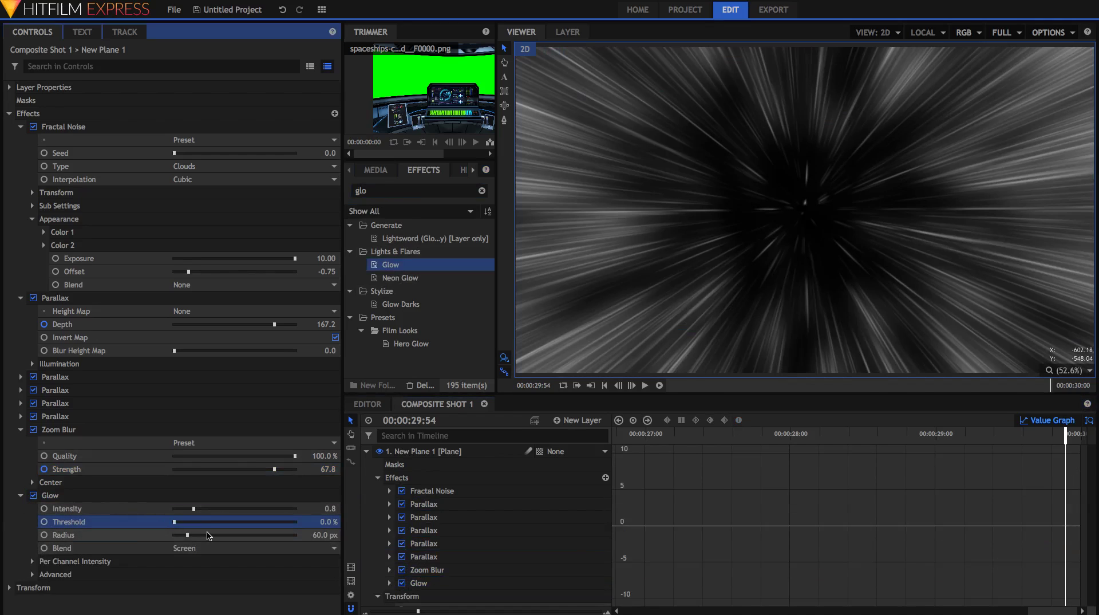
drag(205, 534, 65, 549)
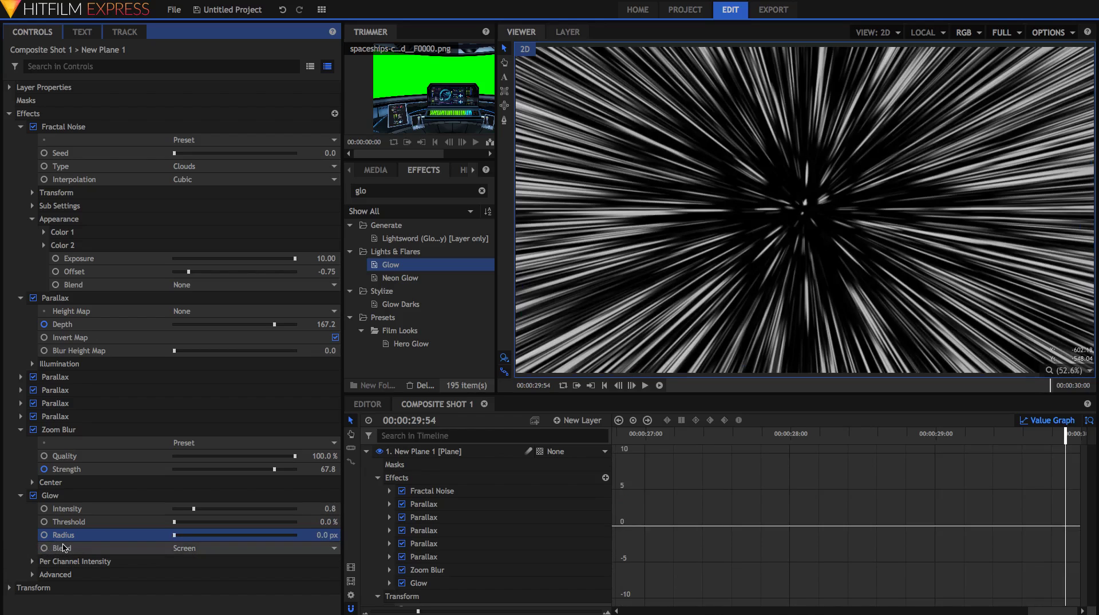
click(32, 562)
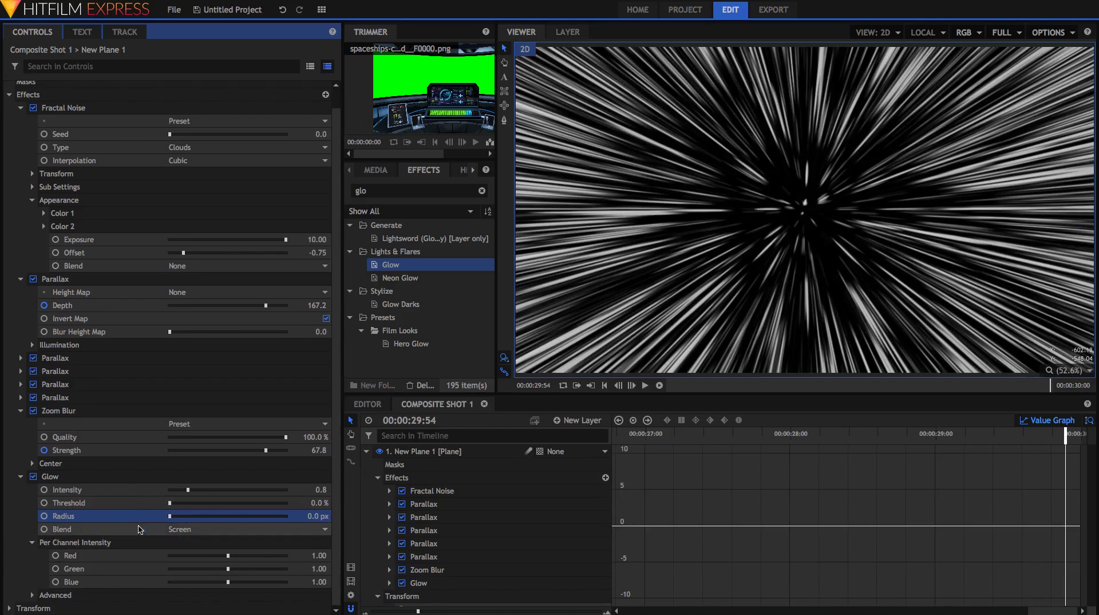
click(195, 555)
click(201, 570)
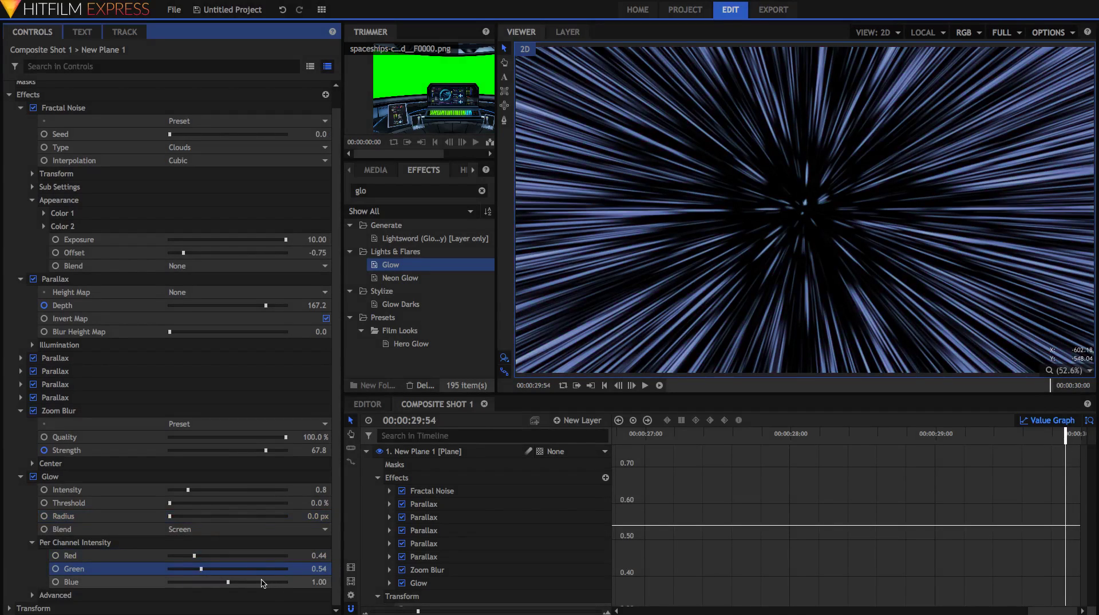
click(259, 581)
key(Home)
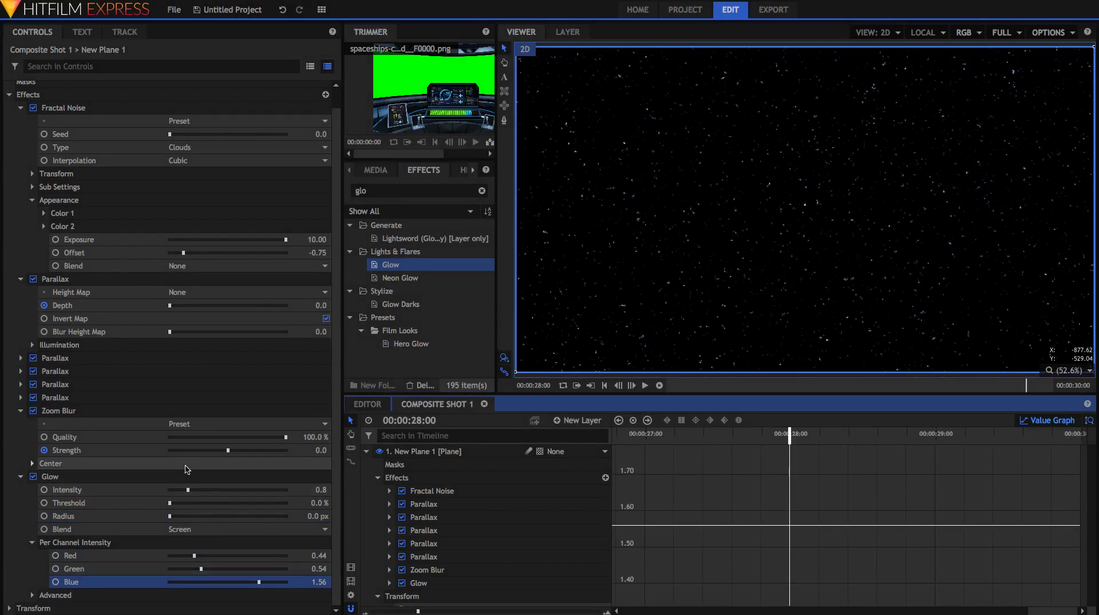
Step: Keyframe Glow Intensity at 0 at 28 seconds and 1.1 at the final frame
click(46, 491)
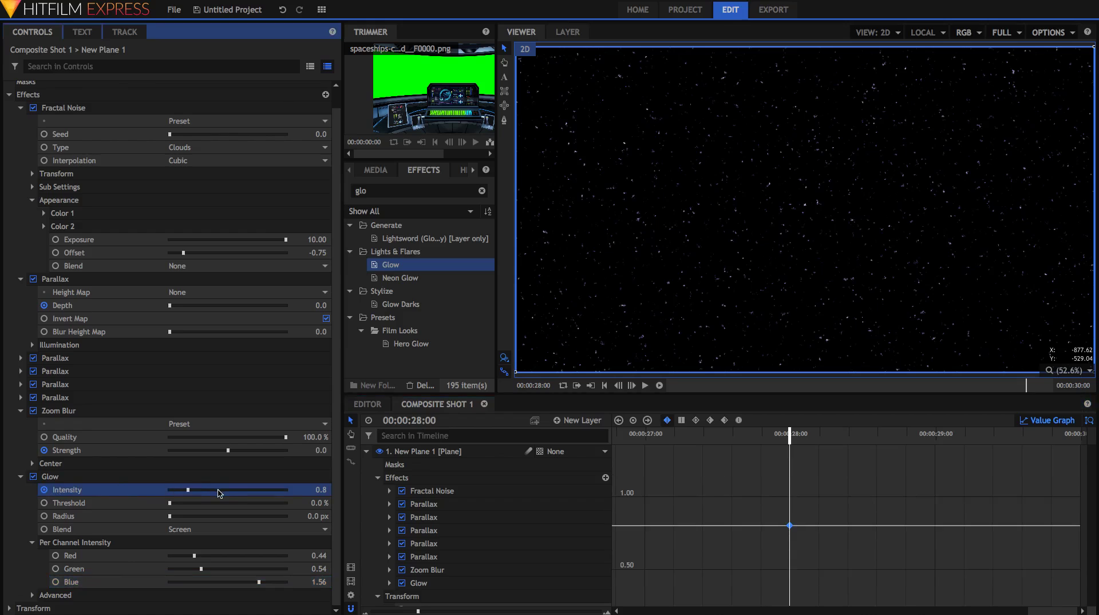
drag(220, 493, 122, 489)
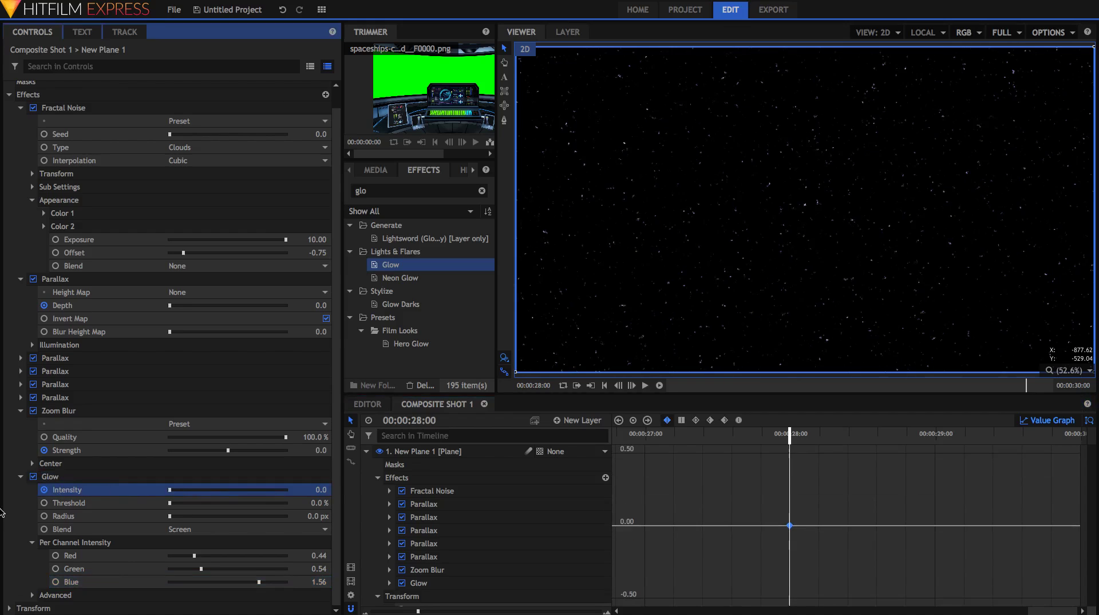
click(1044, 447)
key(End)
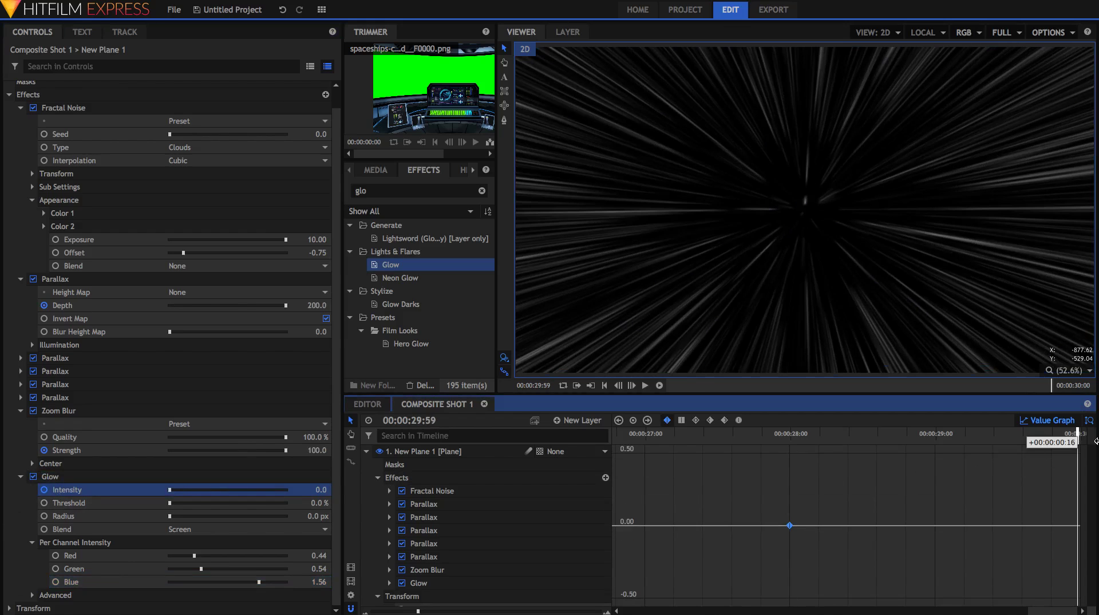
click(320, 490)
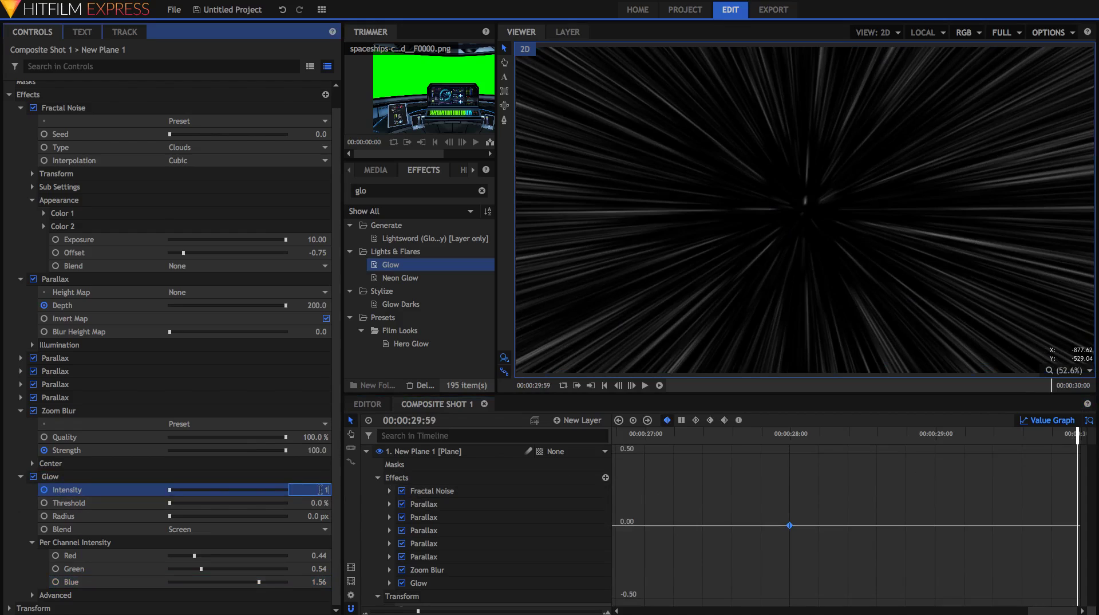
text(1.)
key(Return)
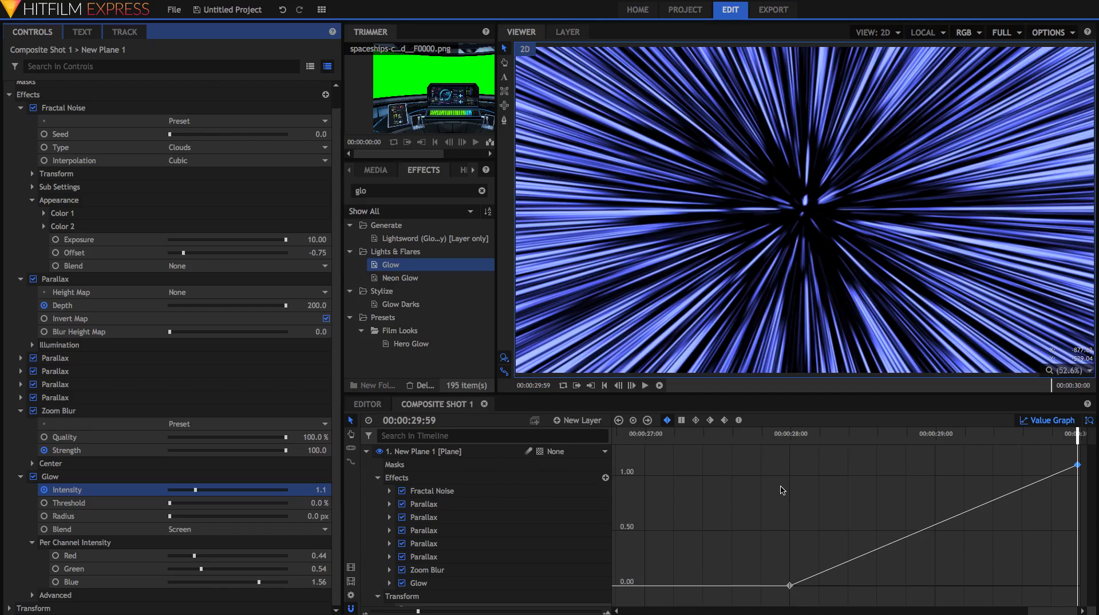
click(792, 435)
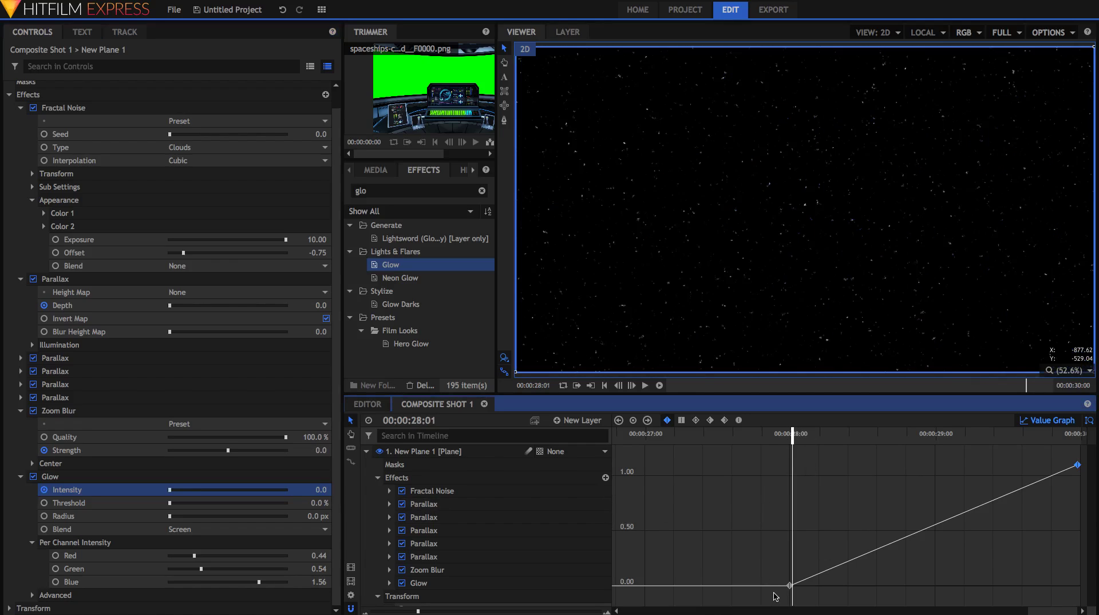
Step: Smooth both Glow Intensity keyframes, reshape their easing, and preview the ramp
drag(781, 592, 1078, 452)
click(739, 419)
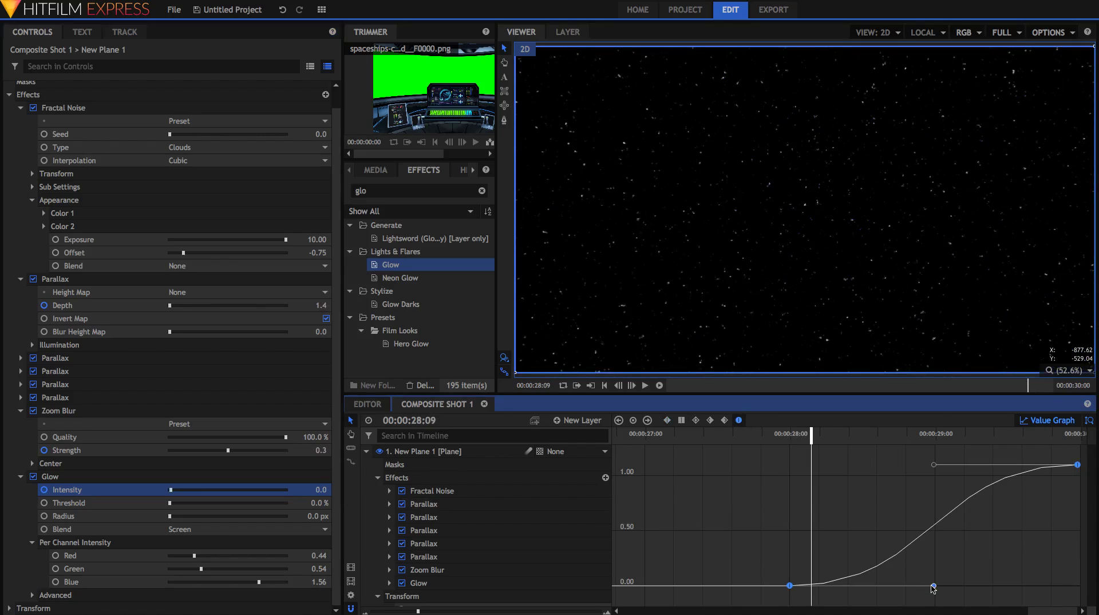
drag(933, 586, 974, 586)
click(790, 436)
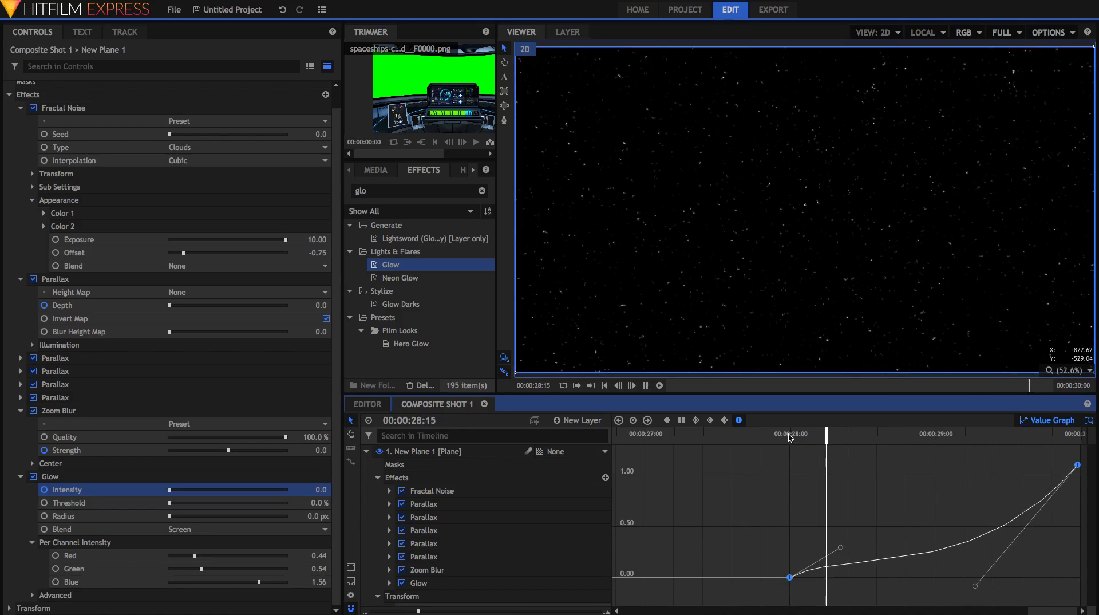
key(space)
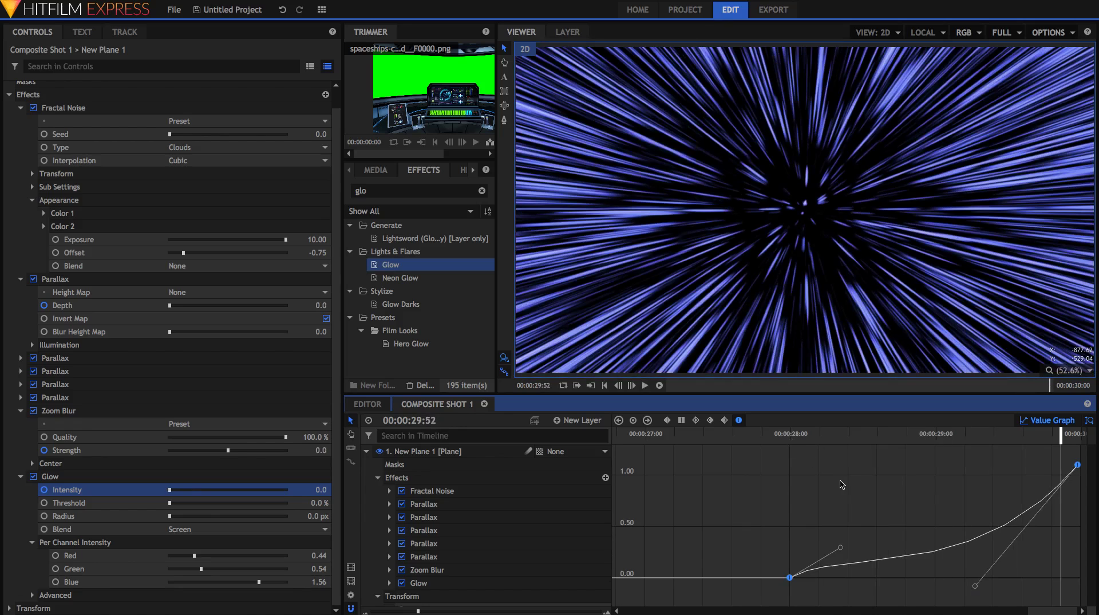
drag(840, 547, 824, 506)
click(808, 433)
mouse_move(807, 434)
mouse_down()
mouse_move(928, 434)
mouse_move(1013, 426)
mouse_move(1028, 410)
mouse_move(1079, 412)
mouse_up()
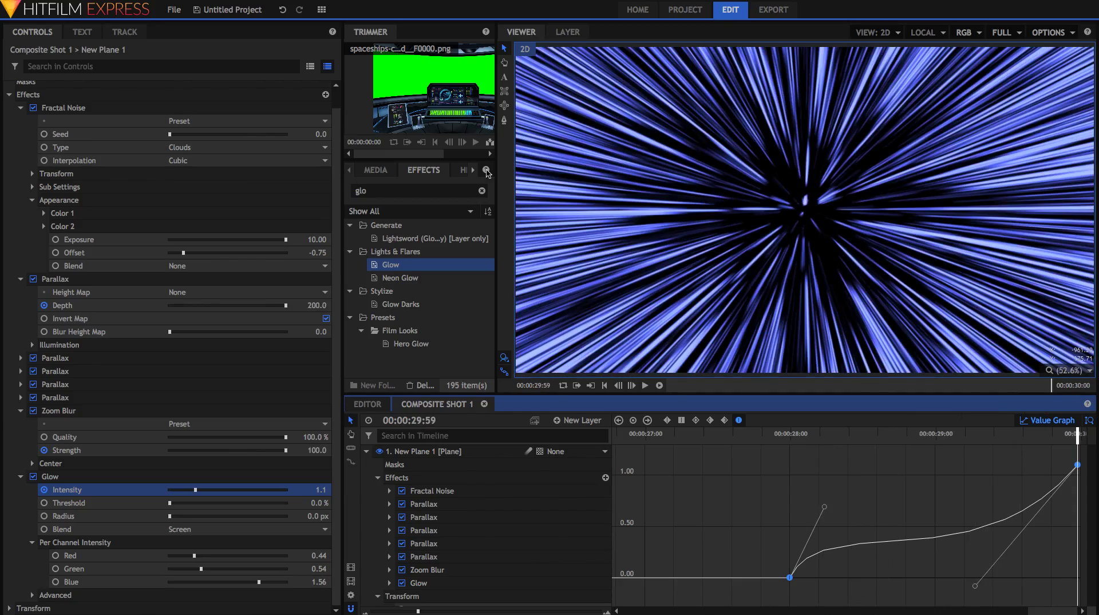
Step: Layer the cockpit image over the hyperspace streaks and zoom the timeline out to 30 seconds
click(375, 170)
drag(424, 343, 450, 458)
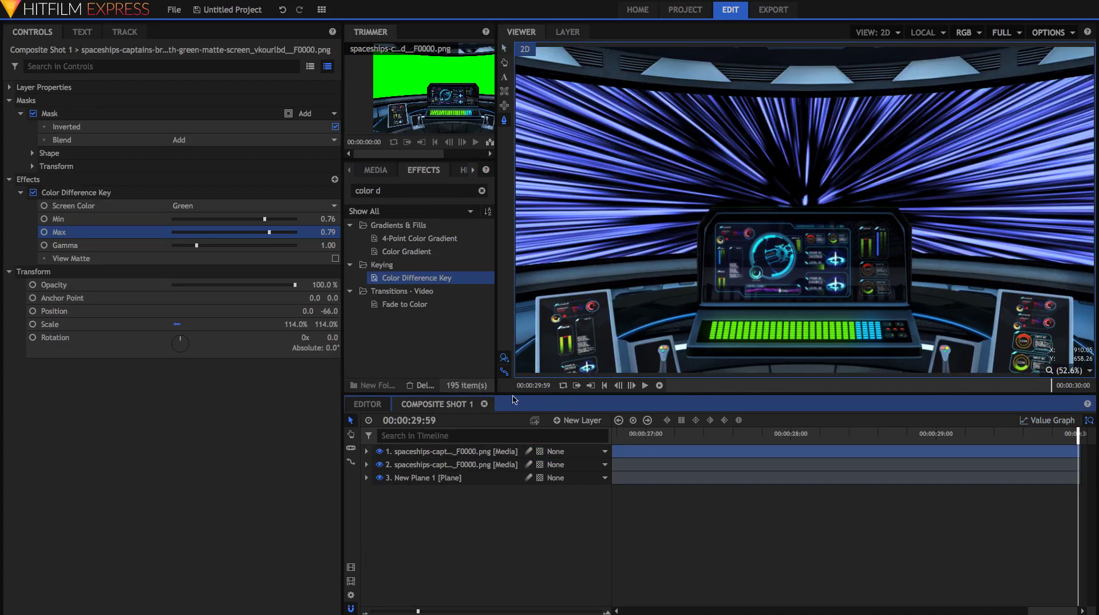
click(475, 463)
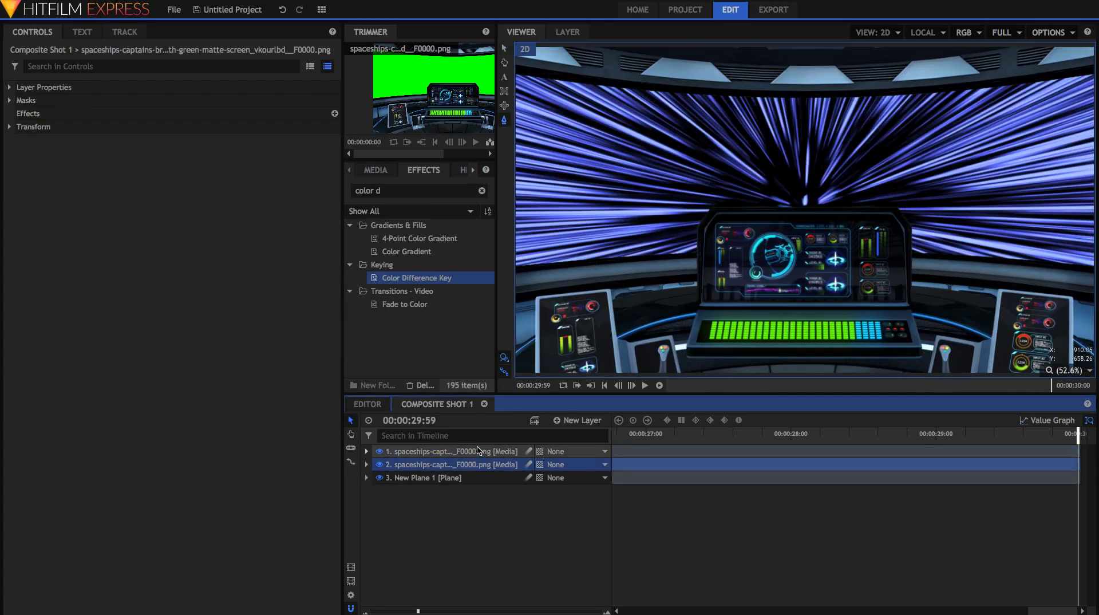
ctrl+click(479, 451)
click(479, 503)
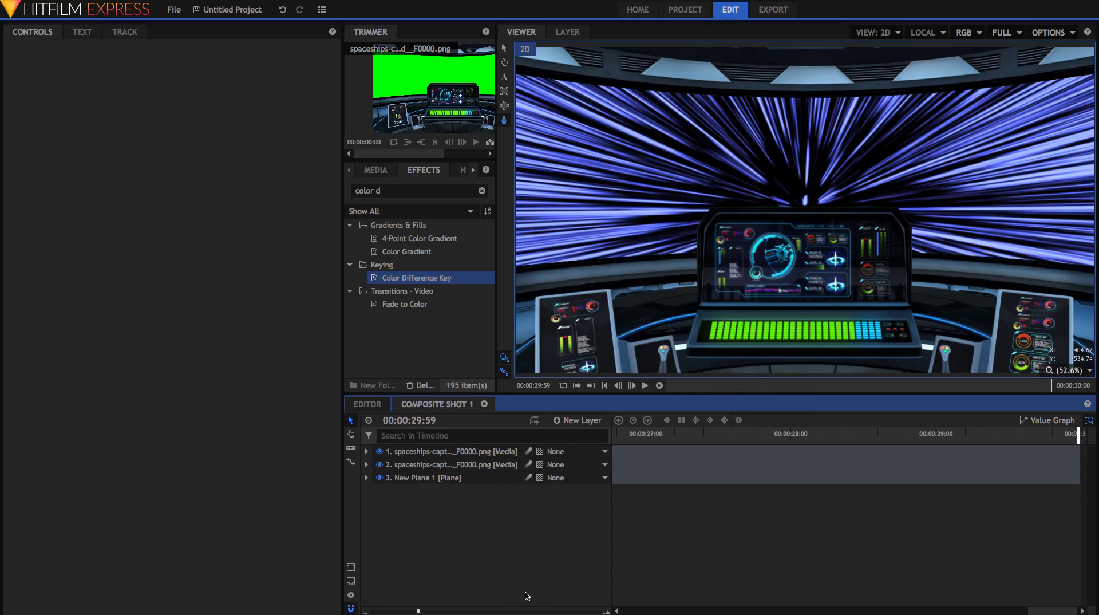
drag(417, 611, 371, 611)
Step: Add a new Grade layer with the Shake effect and preview the shot's end
click(578, 420)
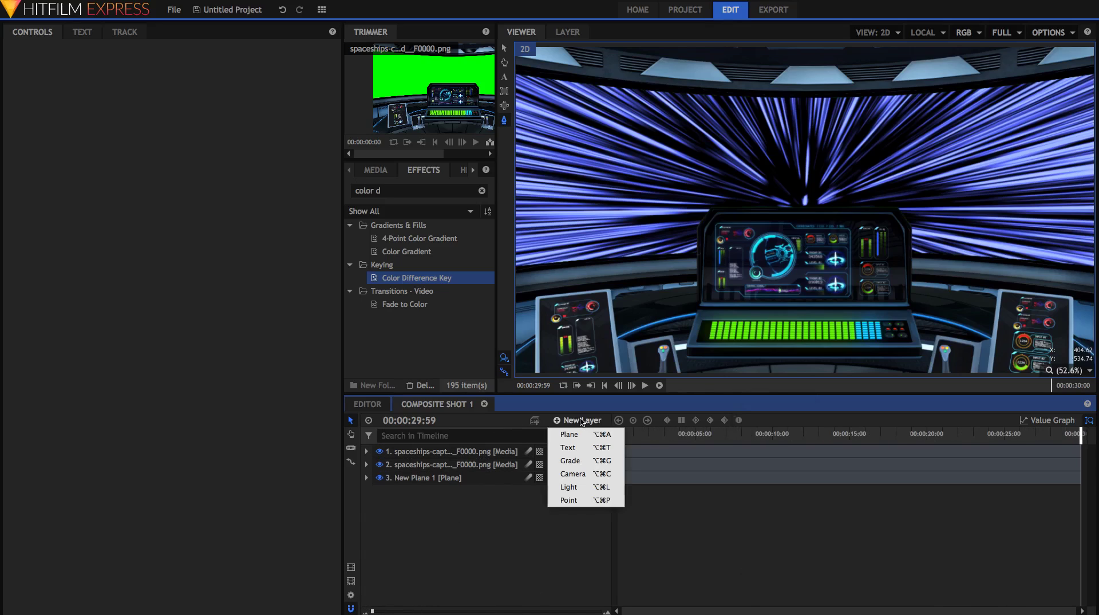
click(574, 462)
click(421, 191)
text(shak)
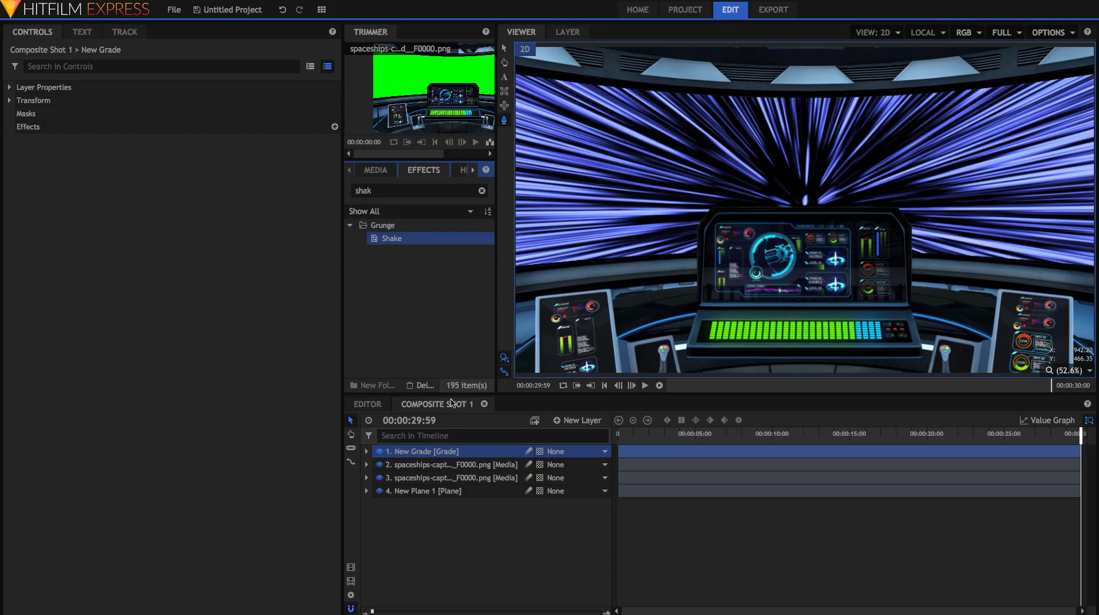
drag(452, 402, 460, 452)
click(664, 433)
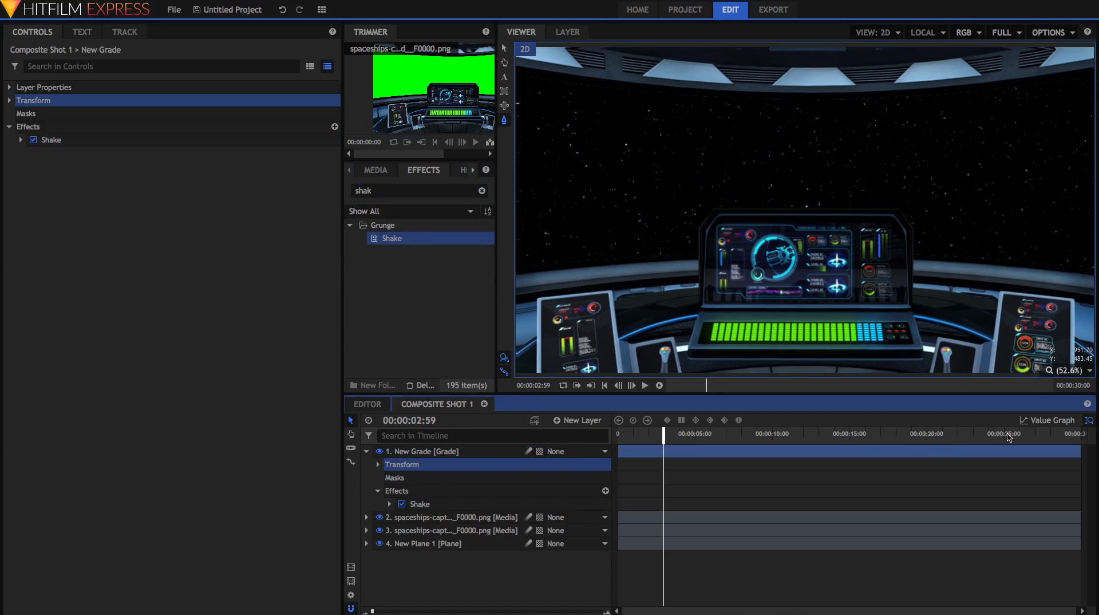
click(1049, 434)
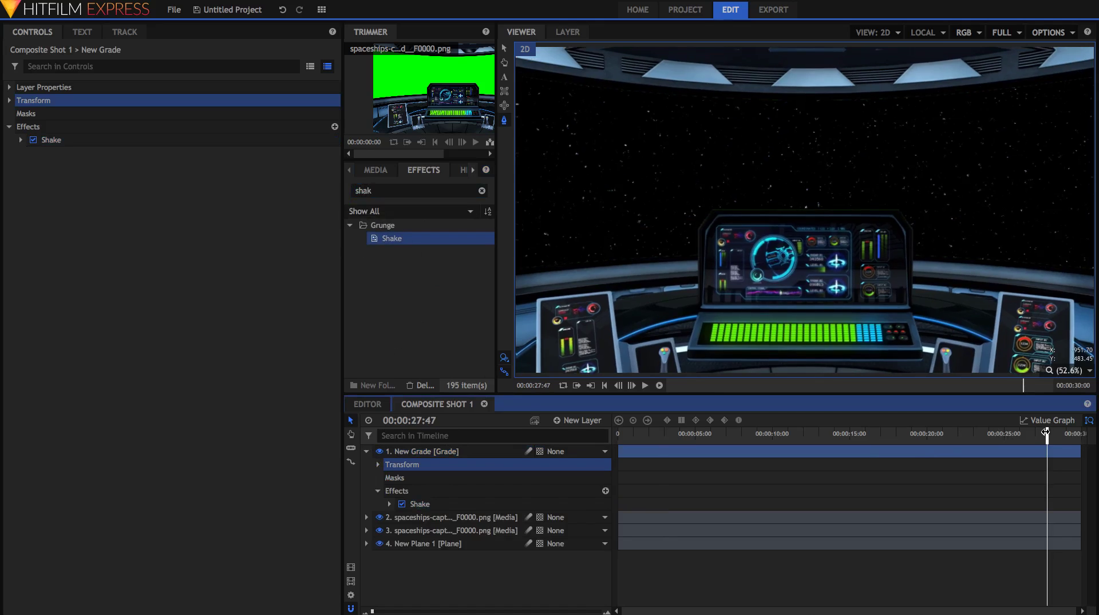
key(space)
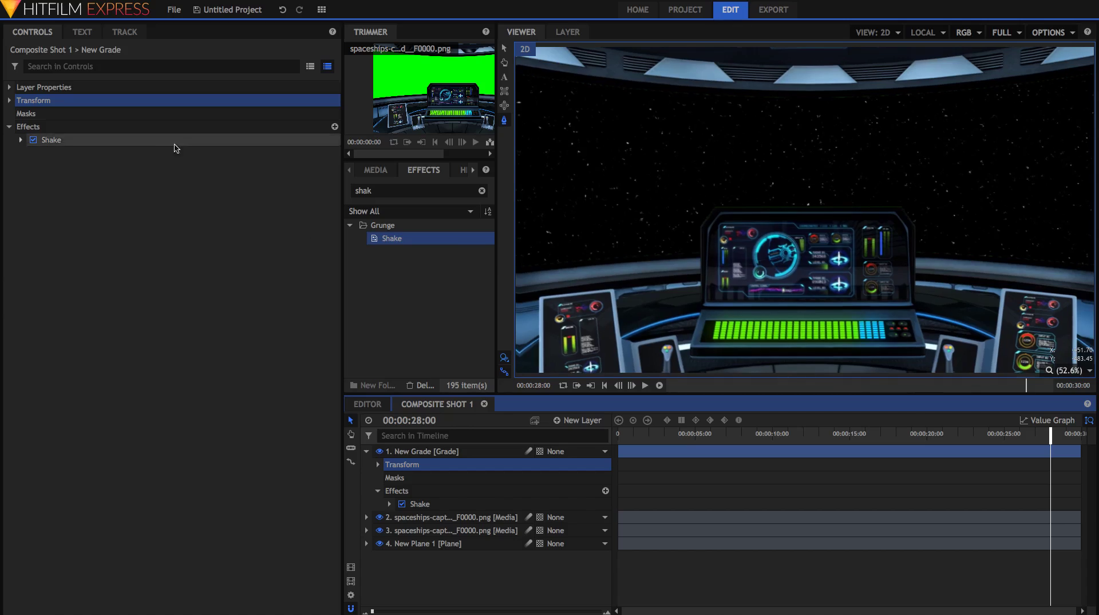
Step: Set the Shake Amount to 5 and Speed to 4.2
click(52, 140)
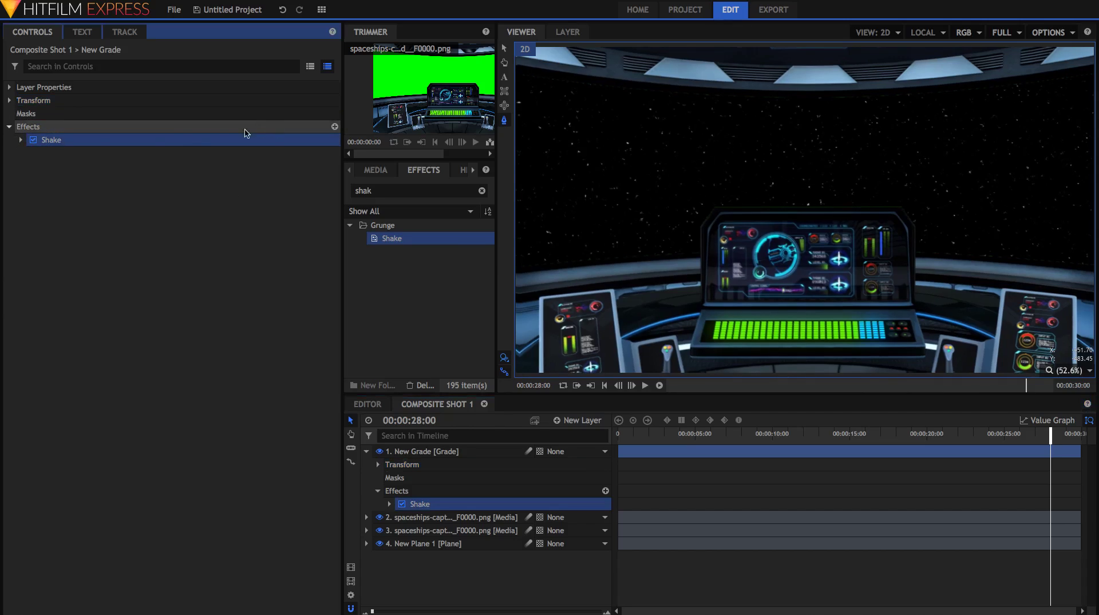
click(20, 140)
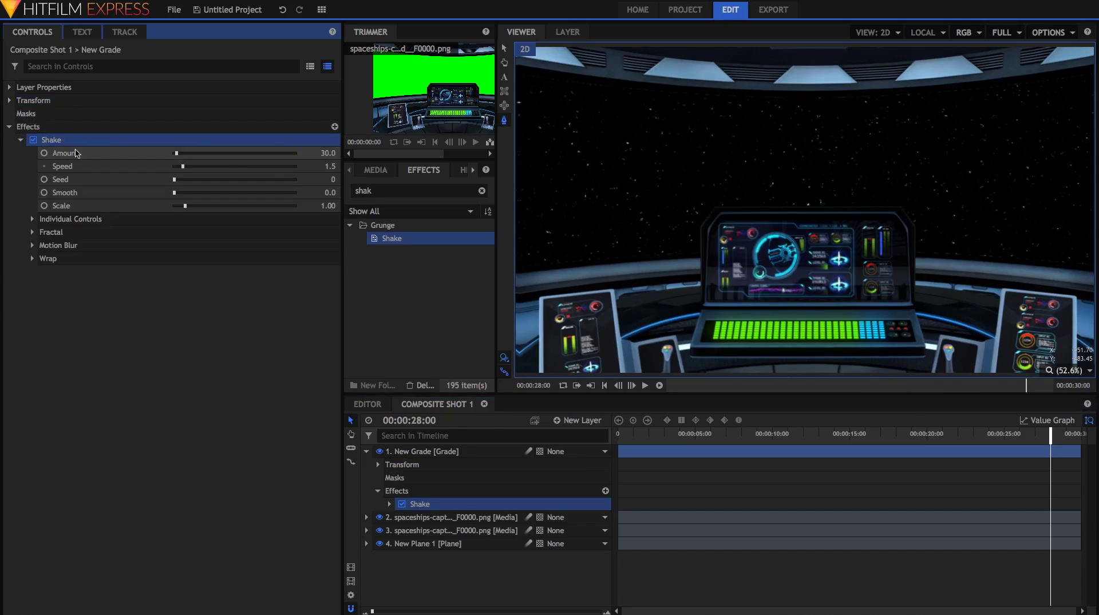
click(318, 153)
text(5)
click(21, 158)
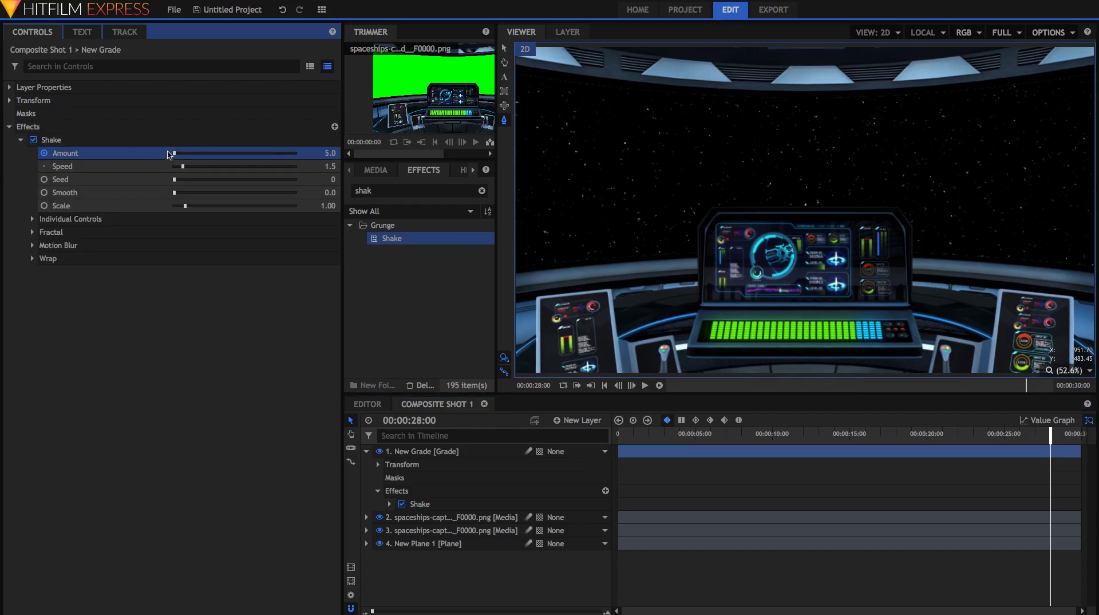
drag(183, 166, 198, 167)
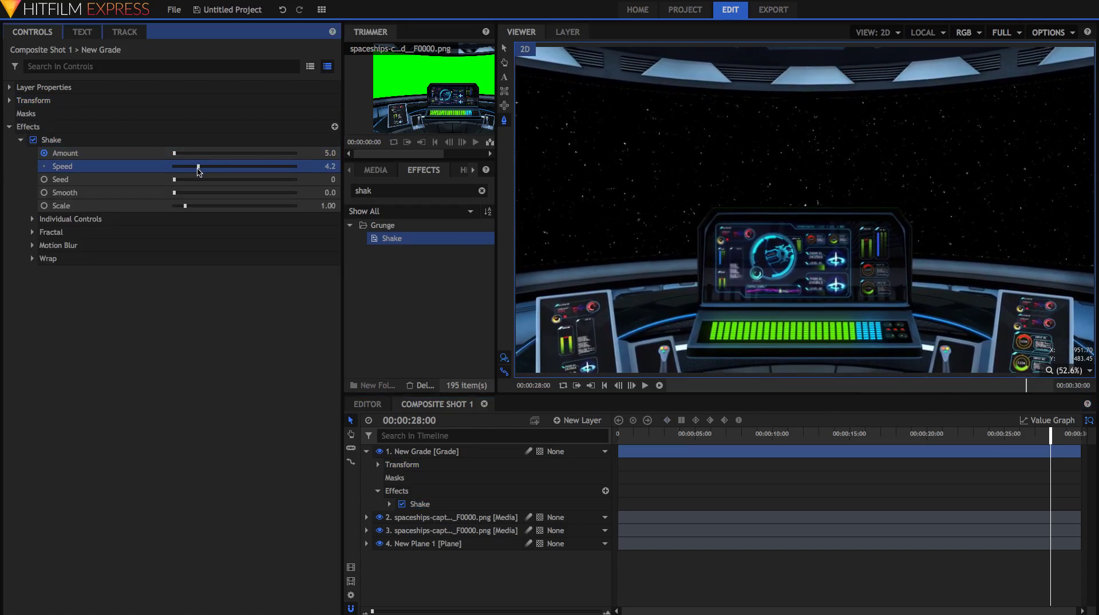
Step: Keyframe the Shake Amount to 100 on the final frame
click(1080, 433)
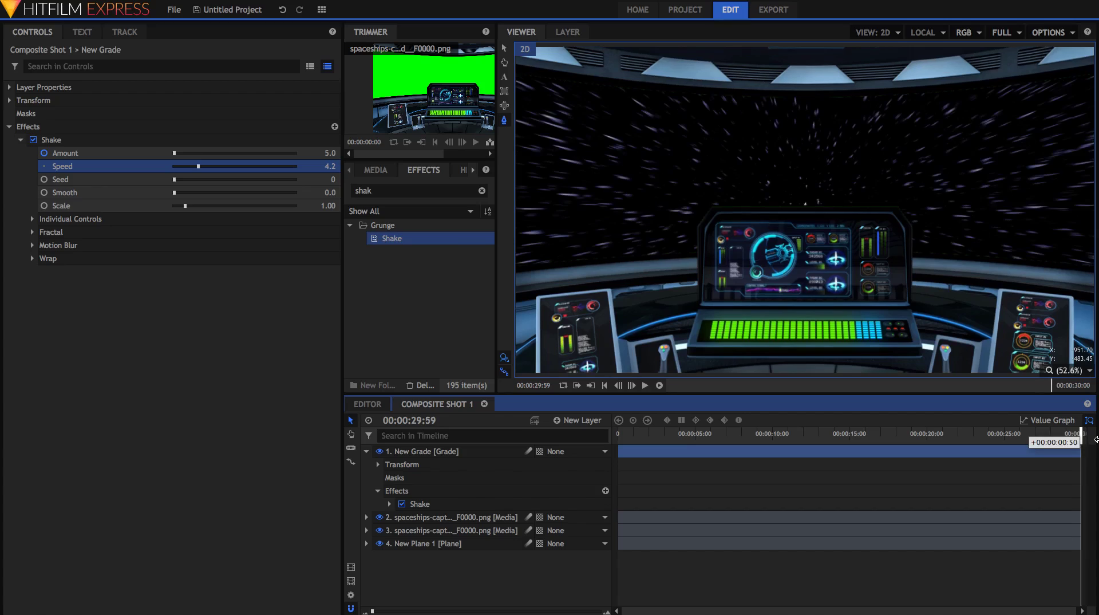
click(331, 153)
text(100)
key(Return)
Step: Ease both Shake Amount keyframes smoothly in the value graph
click(939, 426)
click(1045, 422)
drag(1029, 599, 1087, 457)
drag(376, 611, 423, 603)
click(739, 420)
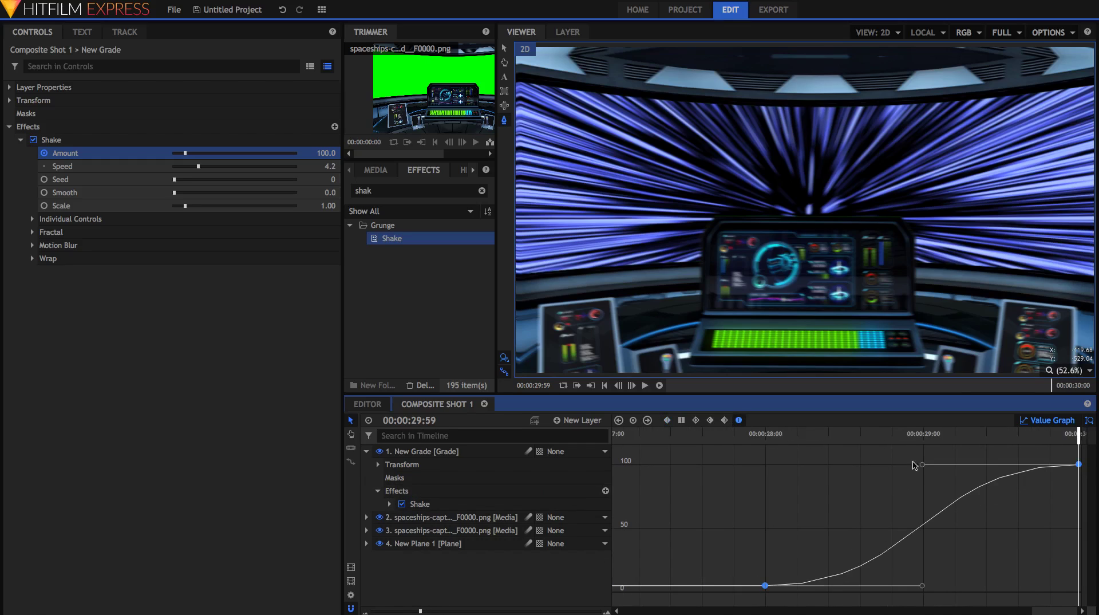
drag(923, 468, 955, 507)
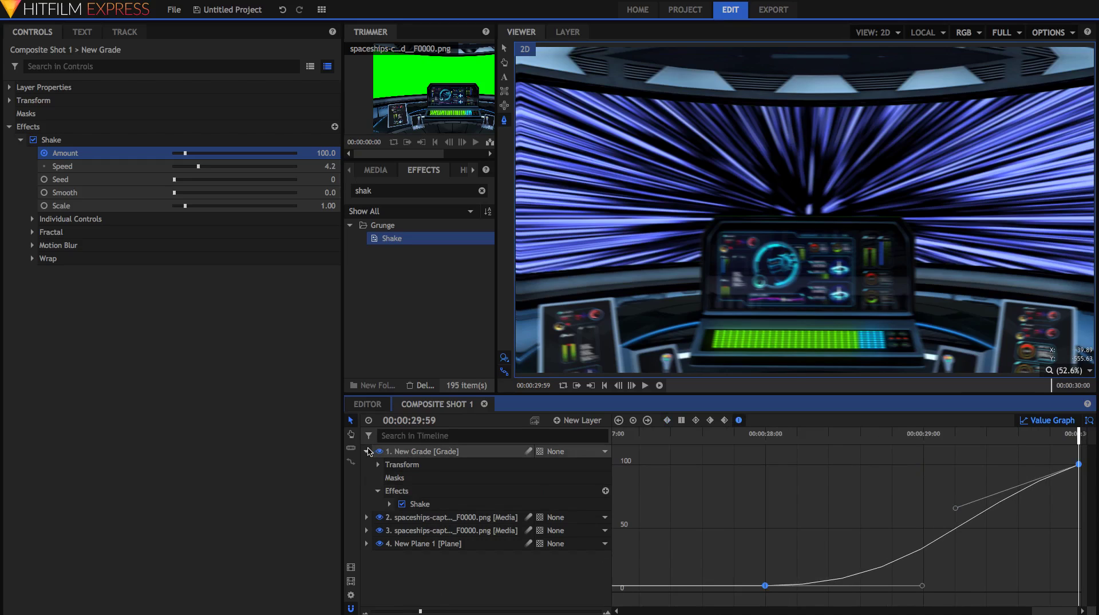
Step: Create a new composite shot, Composite Shot 2
click(367, 452)
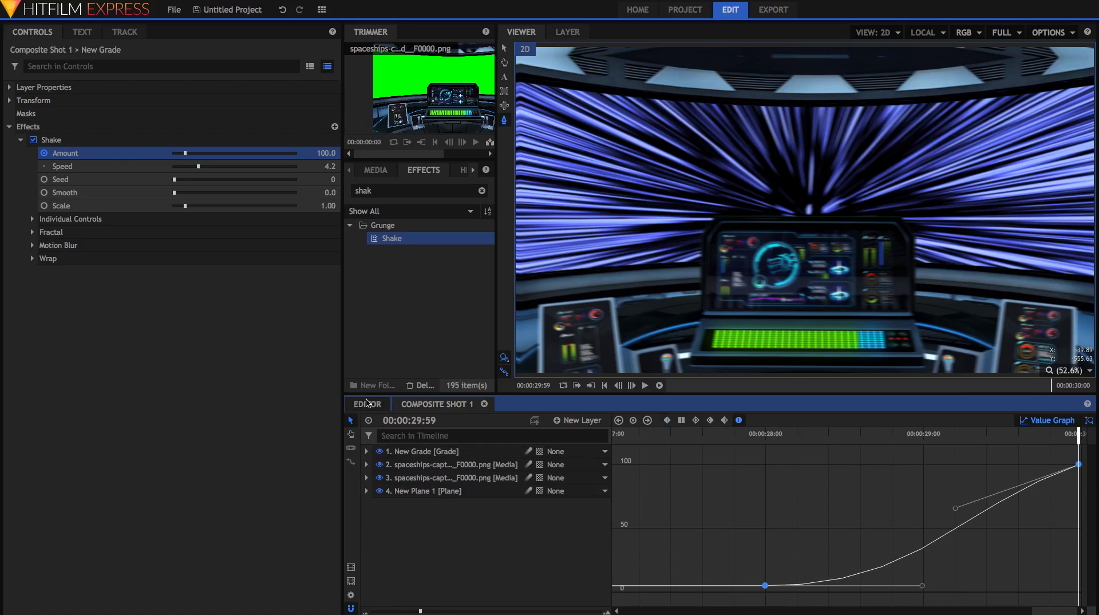
click(391, 173)
click(446, 191)
click(455, 204)
click(670, 456)
Step: Add a new plane layer to Composite Shot 2 for the starfield
click(587, 420)
click(587, 435)
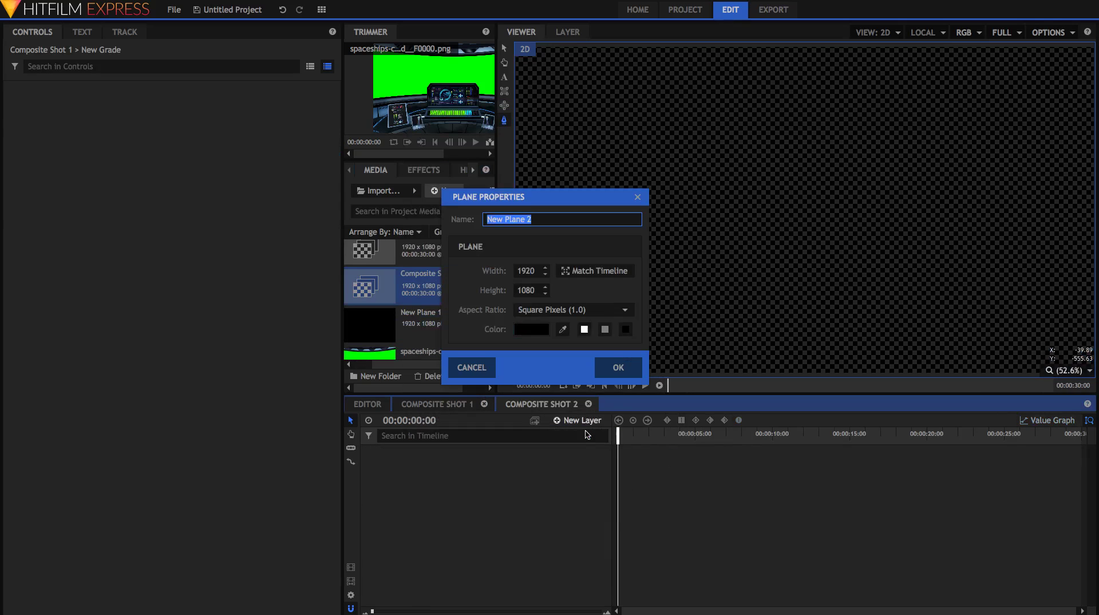
click(608, 360)
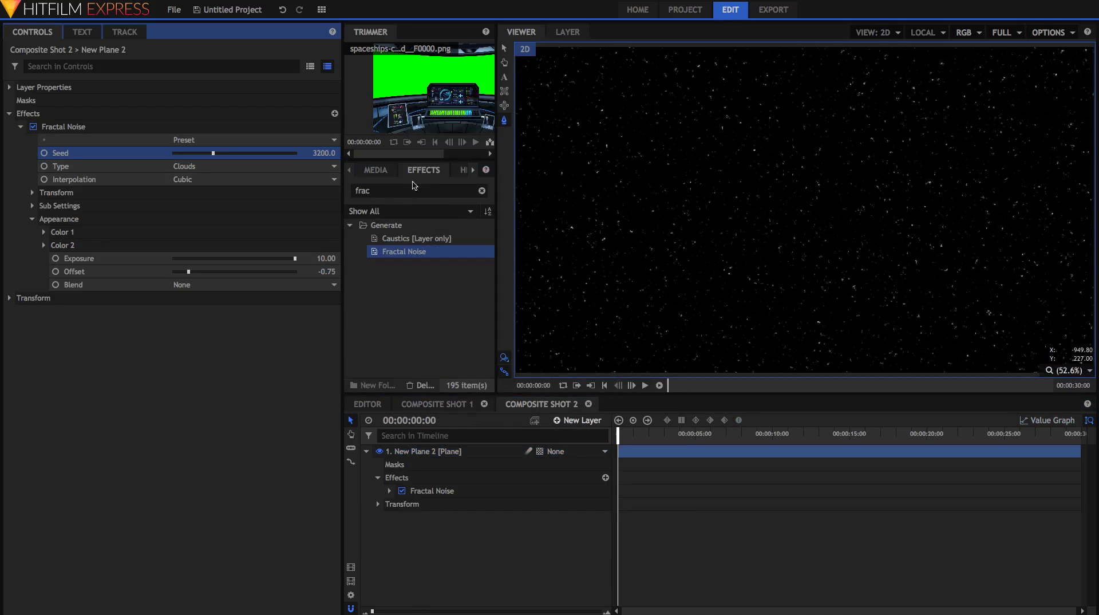
click(386, 168)
scroll(414, 320, down, 2)
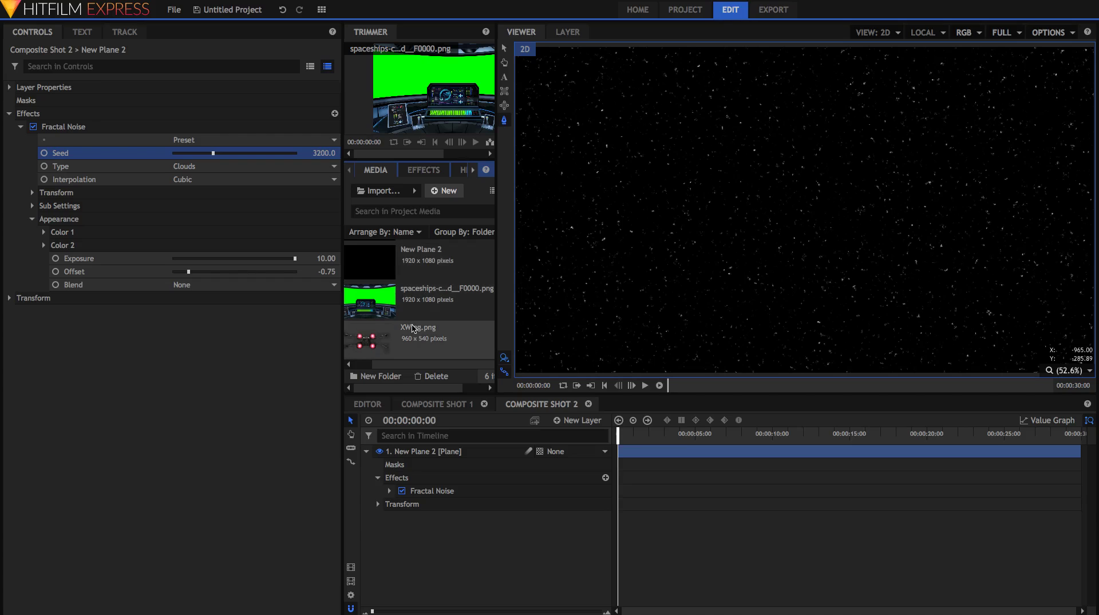
Step: Add XWing.png to Composite Shot 2 and enlarge its Scale
drag(413, 327, 462, 456)
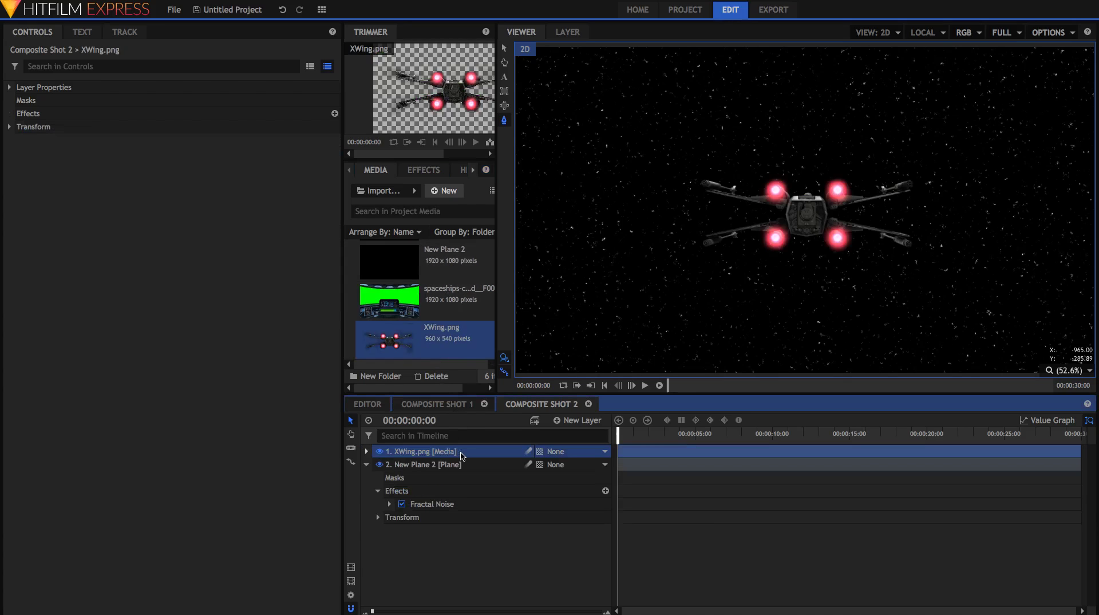
click(10, 126)
drag(296, 179, 338, 179)
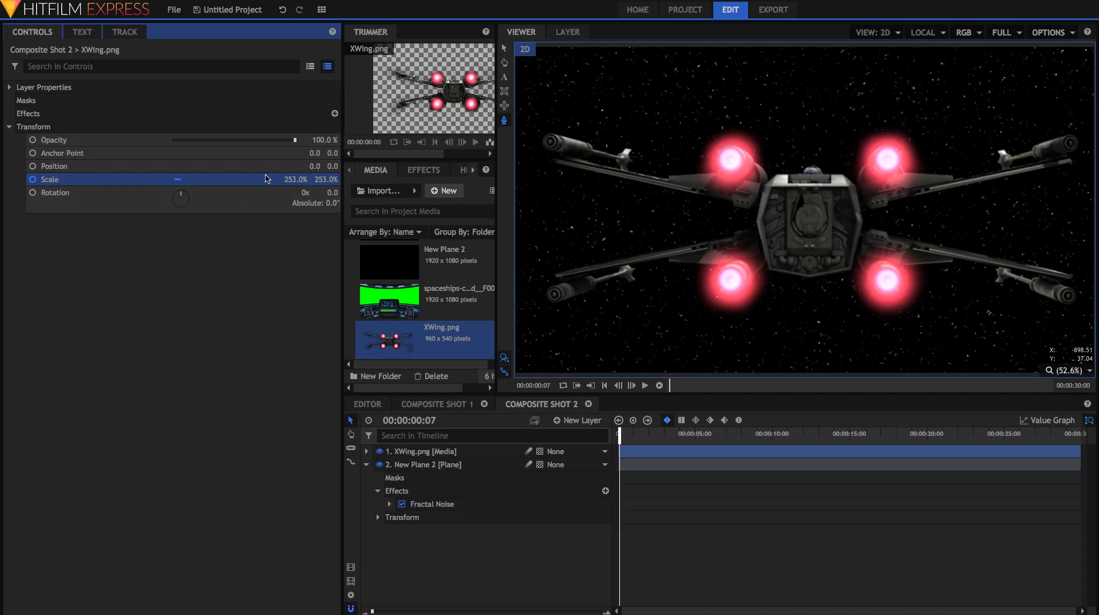
mouse_move(296, 177)
mouse_down()
mouse_move(286, 177)
mouse_move(296, 175)
mouse_up()
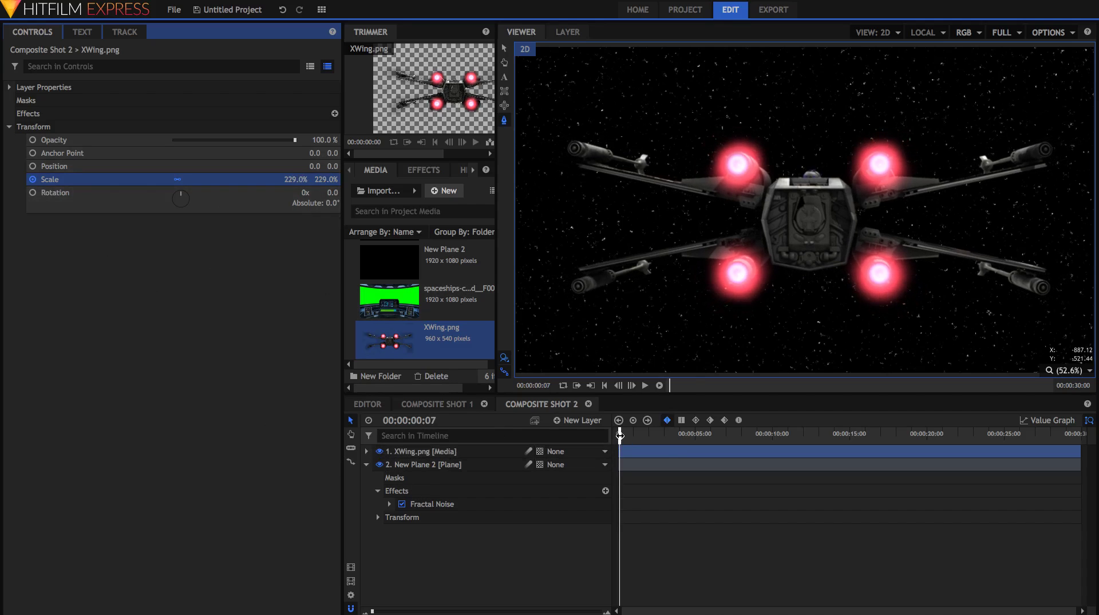
Step: Keyframe the X-Wing's Scale to 0% at 00:00:01:31
drag(620, 435, 643, 451)
click(295, 178)
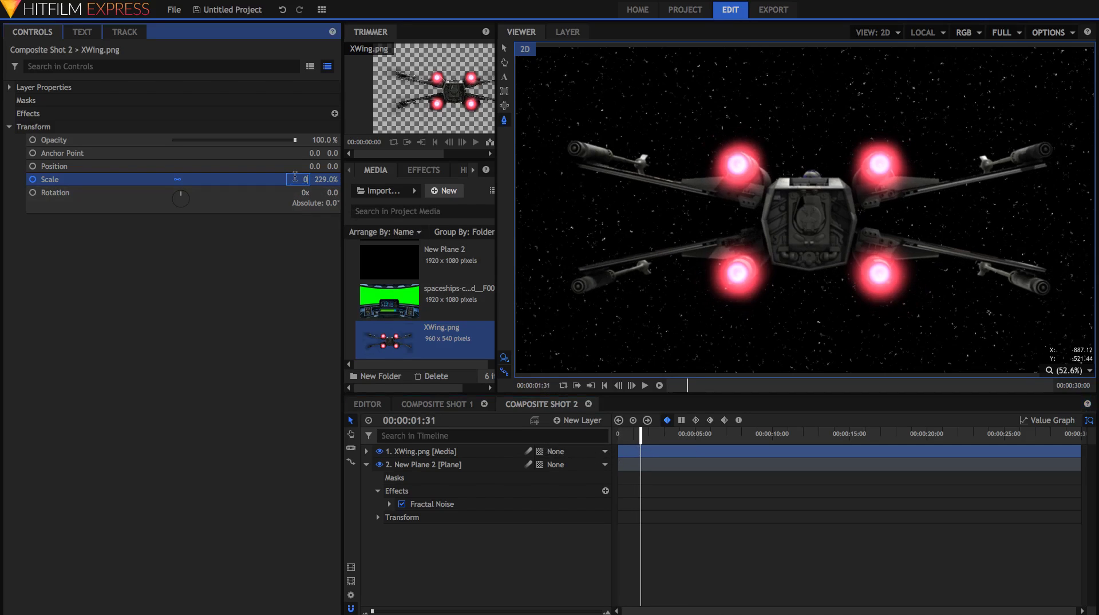
text(0)
key(Return)
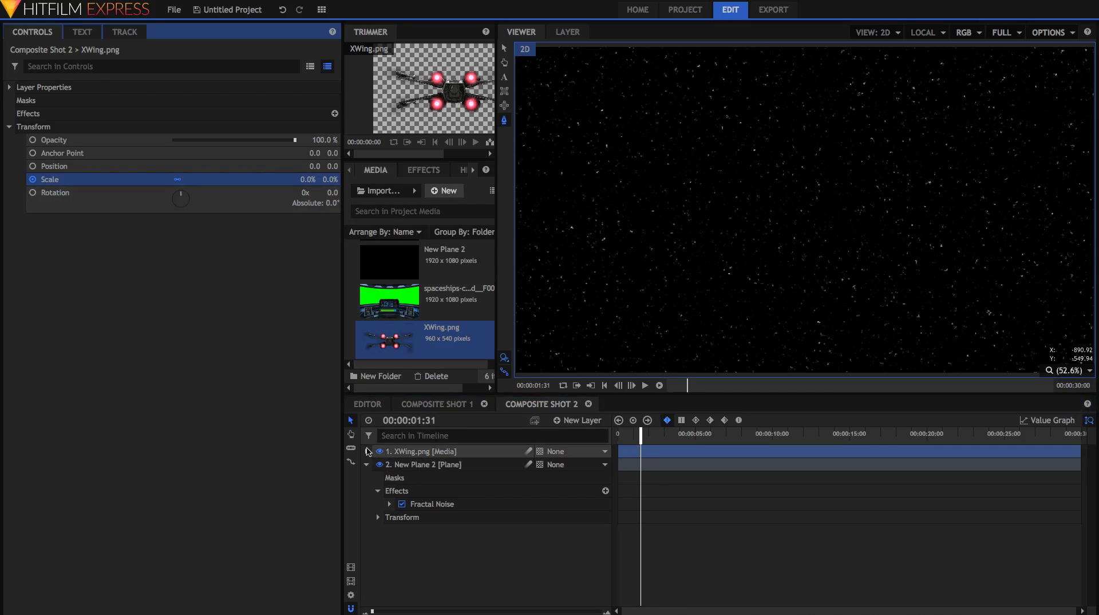
Step: Show the XWing Scale curve in the value graph, zoomed to the first four seconds
click(367, 451)
click(377, 491)
click(658, 570)
click(1053, 420)
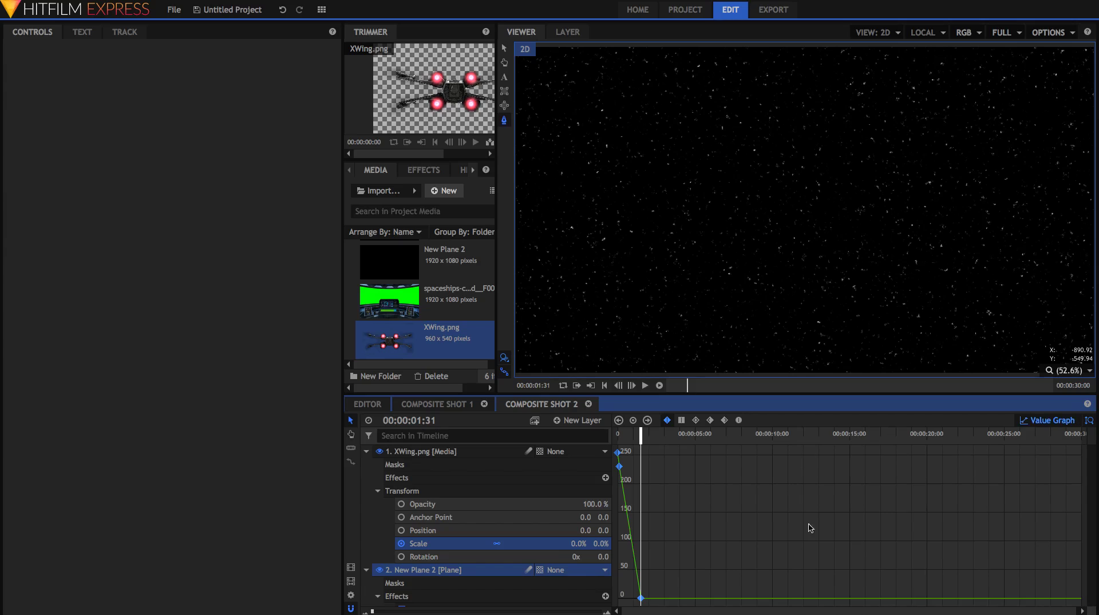
click(384, 609)
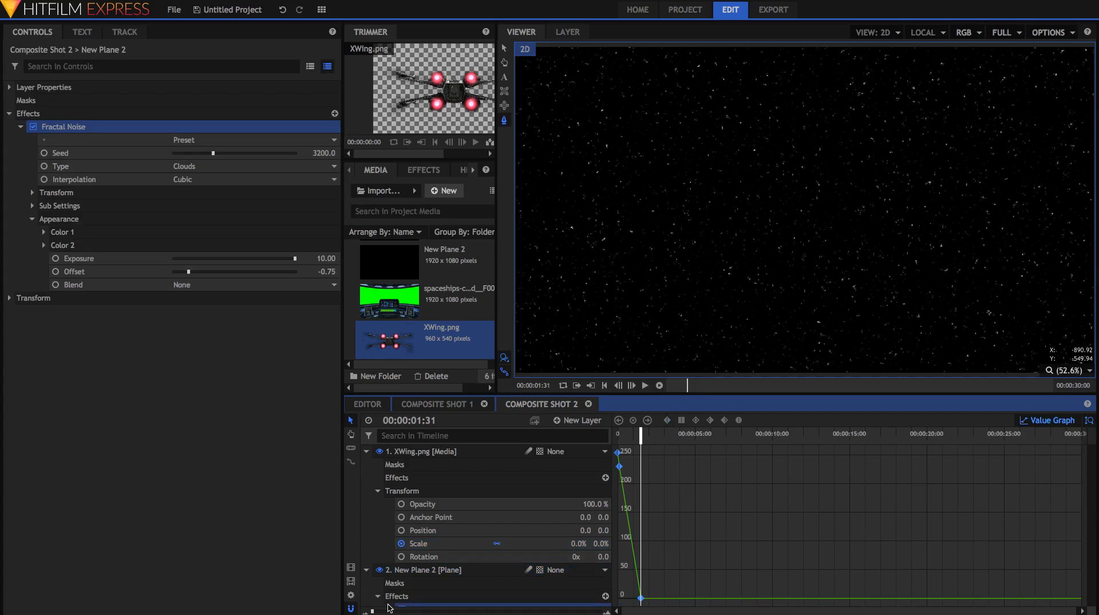
drag(372, 612, 409, 612)
click(779, 598)
Step: Make the Scale keyframes Bezier so the curve drops steeply then eases into 0%
drag(783, 602, 628, 464)
click(739, 420)
drag(697, 476, 626, 591)
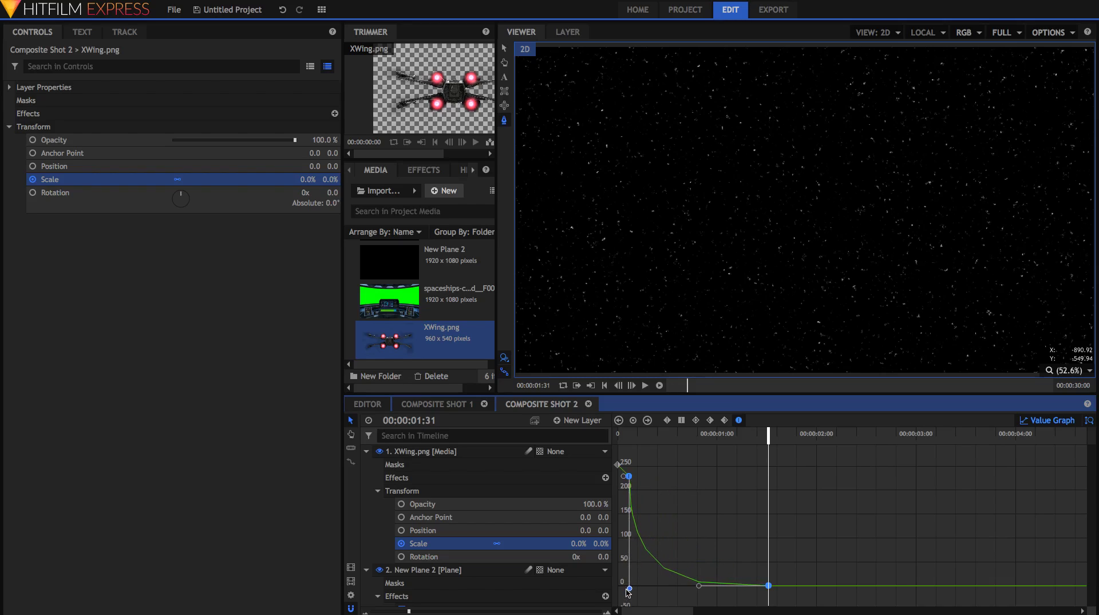
drag(699, 588, 621, 587)
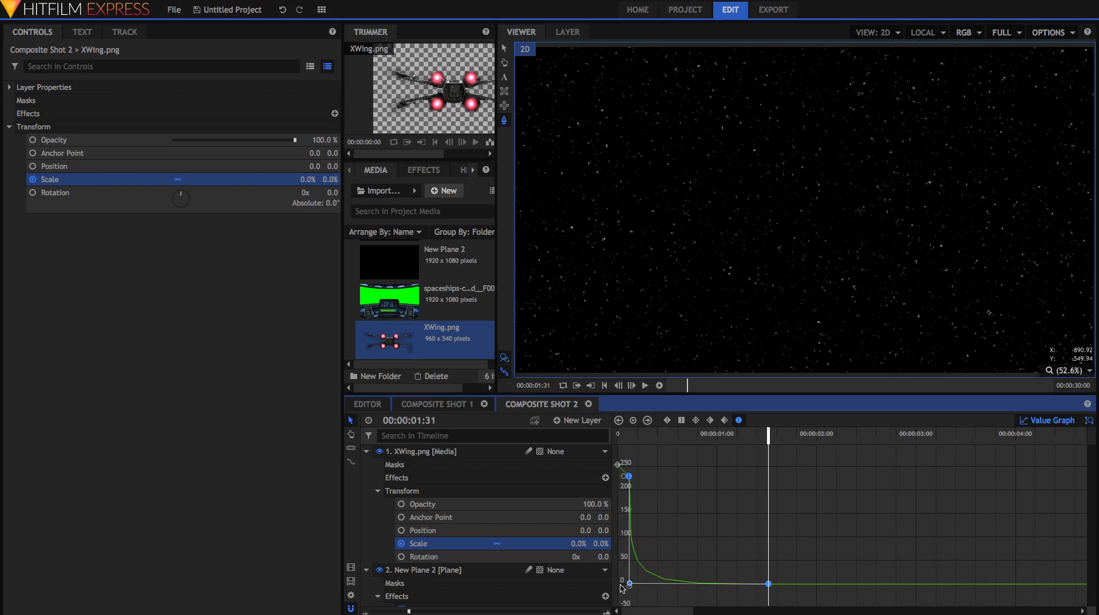
Step: Enable motion blur on the X-Wing layer and play back the shrink
click(632, 435)
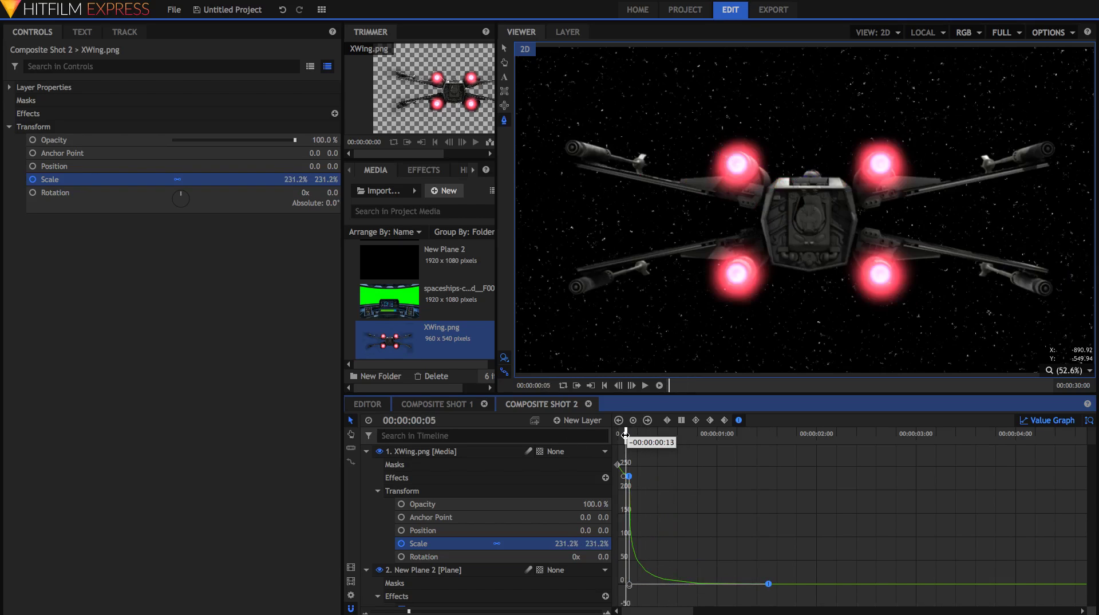
click(529, 452)
key(space)
key(Home)
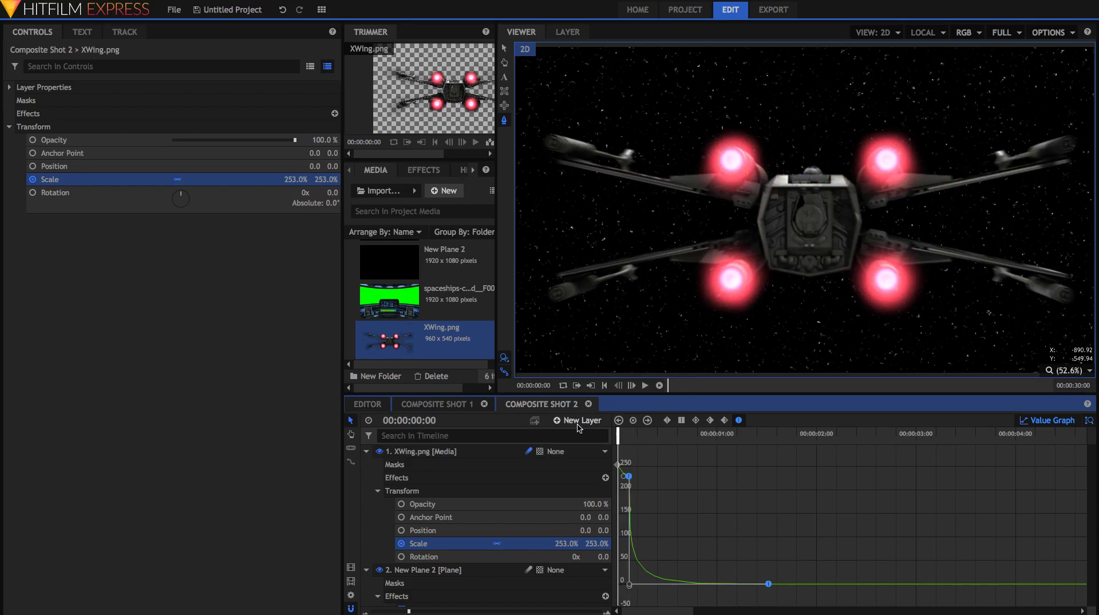
Step: Add a new Grade layer carrying the Auto Light Flares effect
click(579, 421)
click(581, 465)
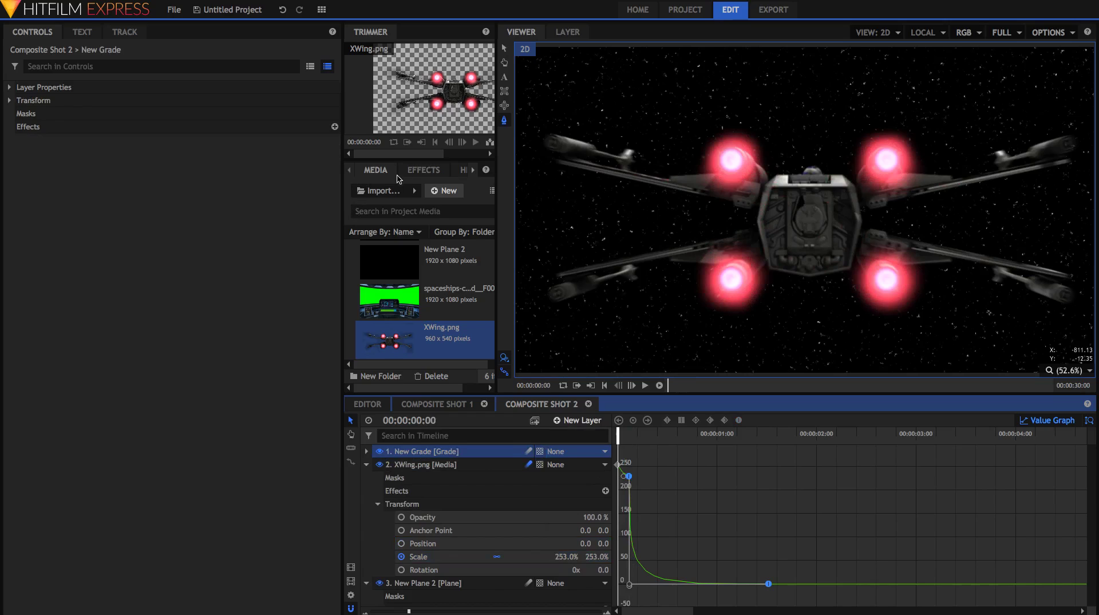
click(422, 170)
text(auto)
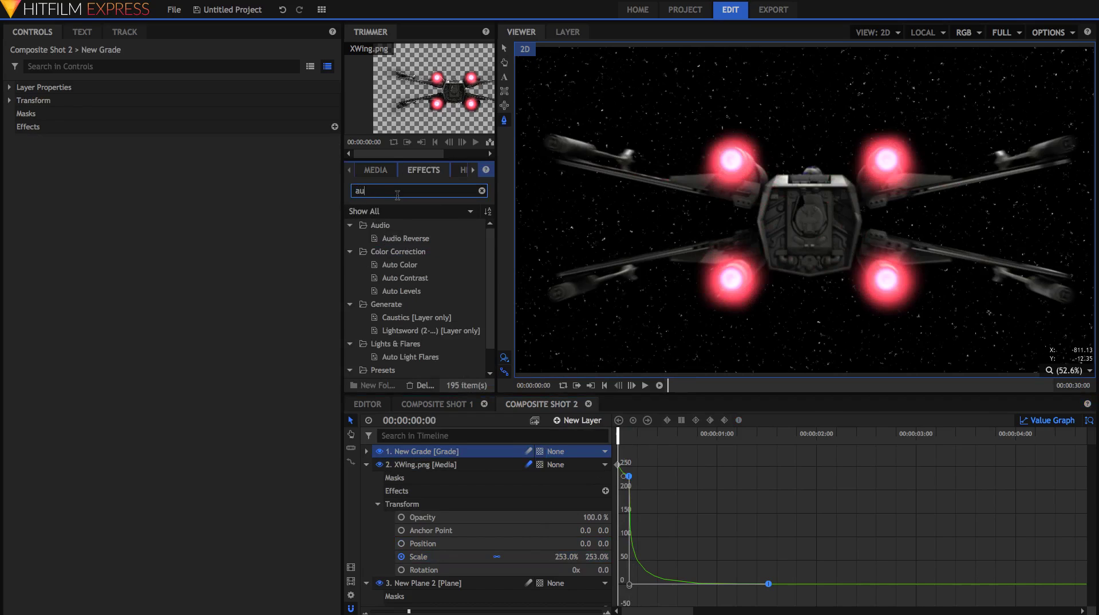
click(413, 317)
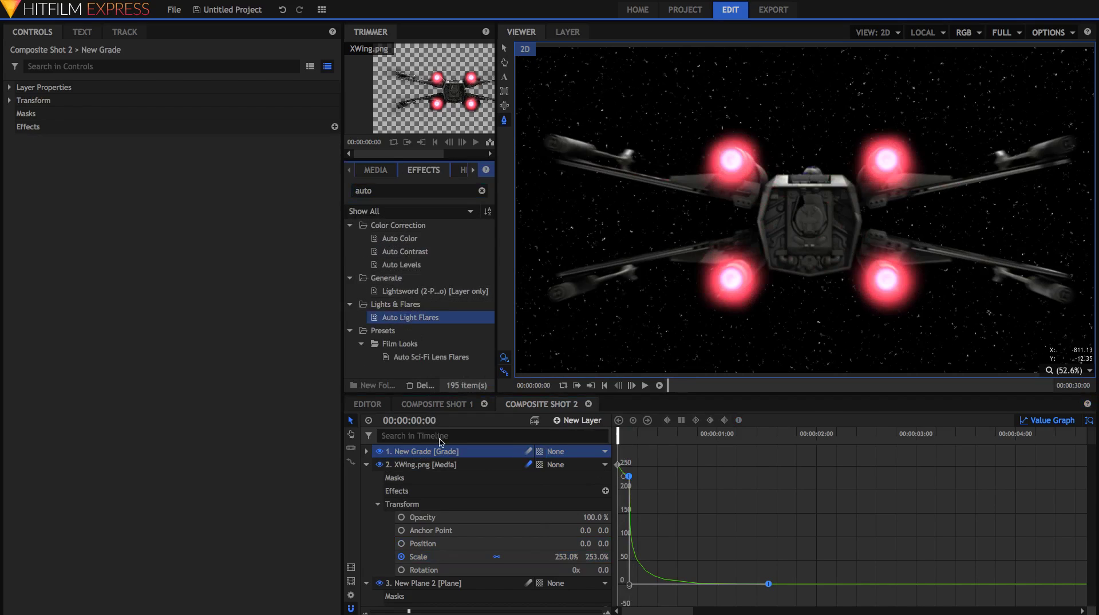
drag(441, 446, 440, 451)
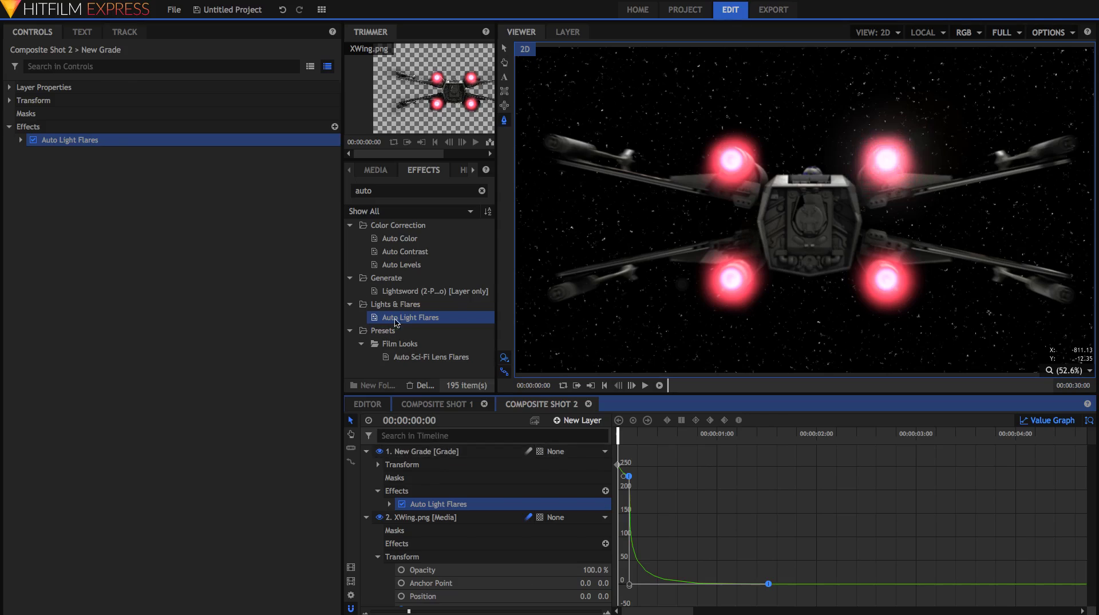
Step: Set Auto Light Flares to Max Flares 4, Laser dot flare type, Scale 2.8
click(20, 140)
click(32, 166)
drag(337, 192, 268, 180)
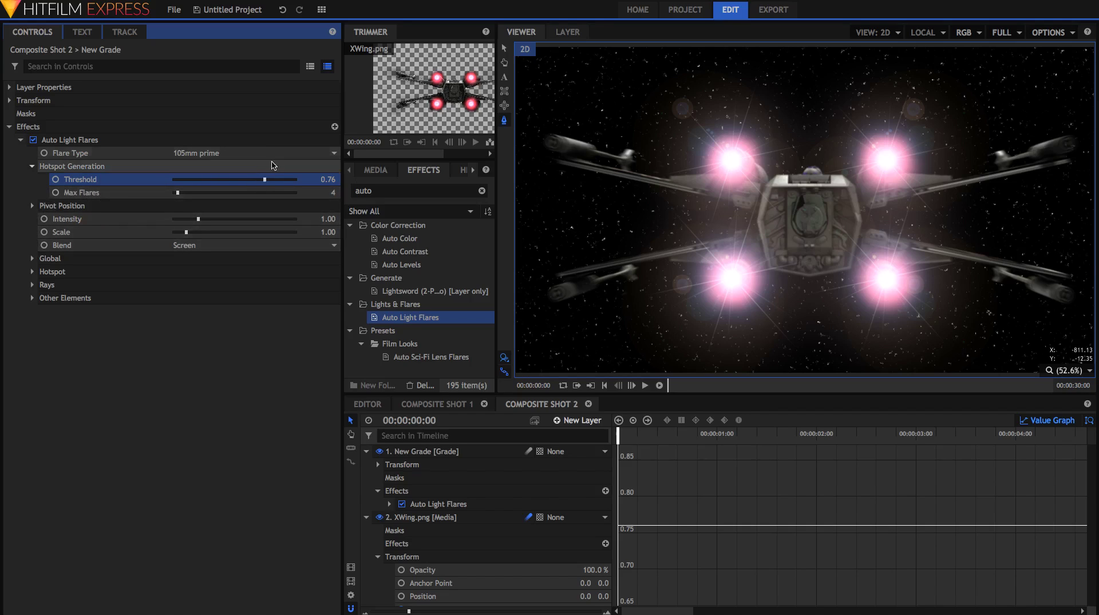
click(275, 153)
scroll(229, 252, down, 4)
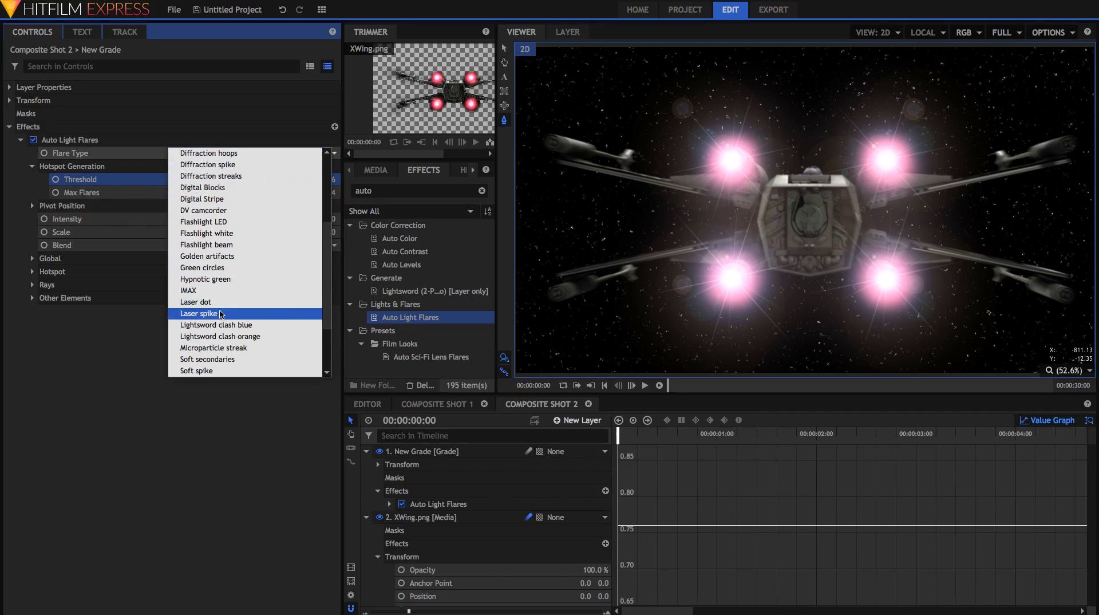
click(216, 308)
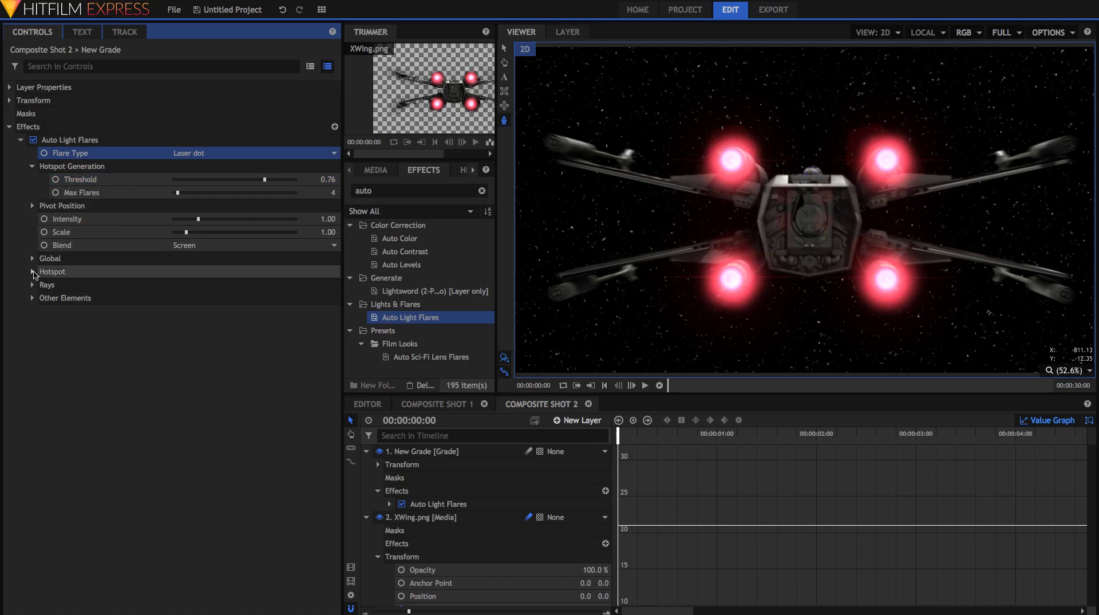
drag(186, 232, 207, 232)
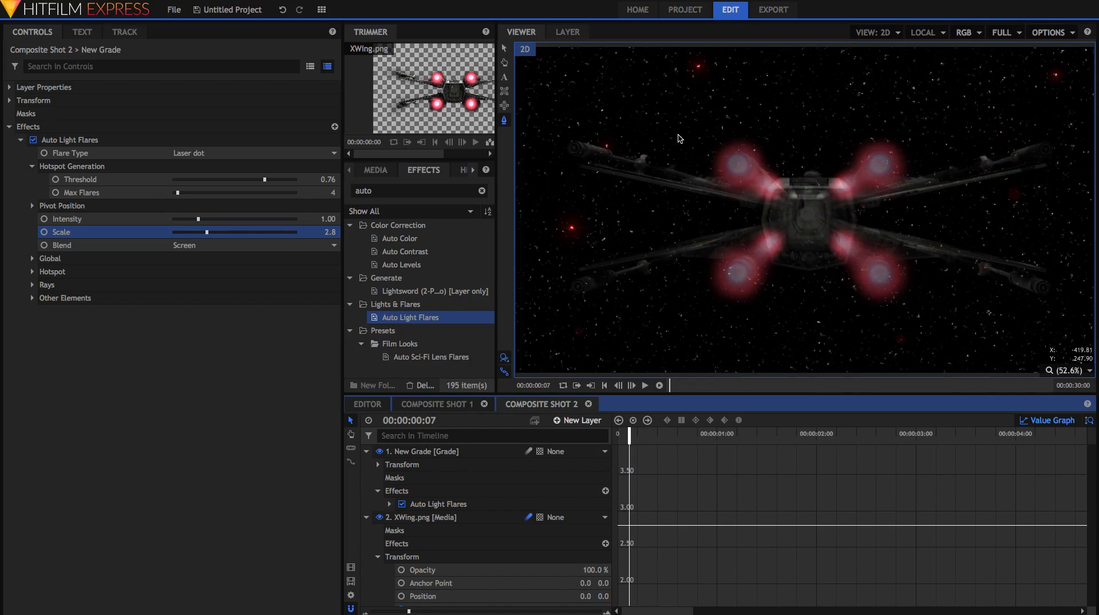
Step: Keyframe the flare Threshold over successive frames, lowering it to 0.32 then 0.01
key(Left)
click(58, 180)
key(Right)
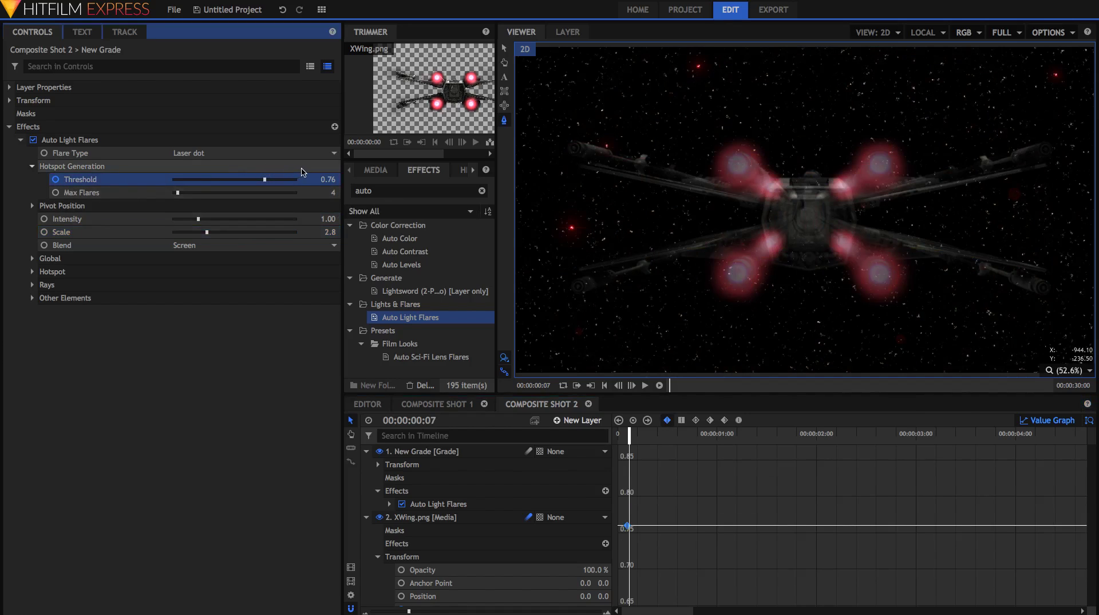
drag(265, 179, 213, 180)
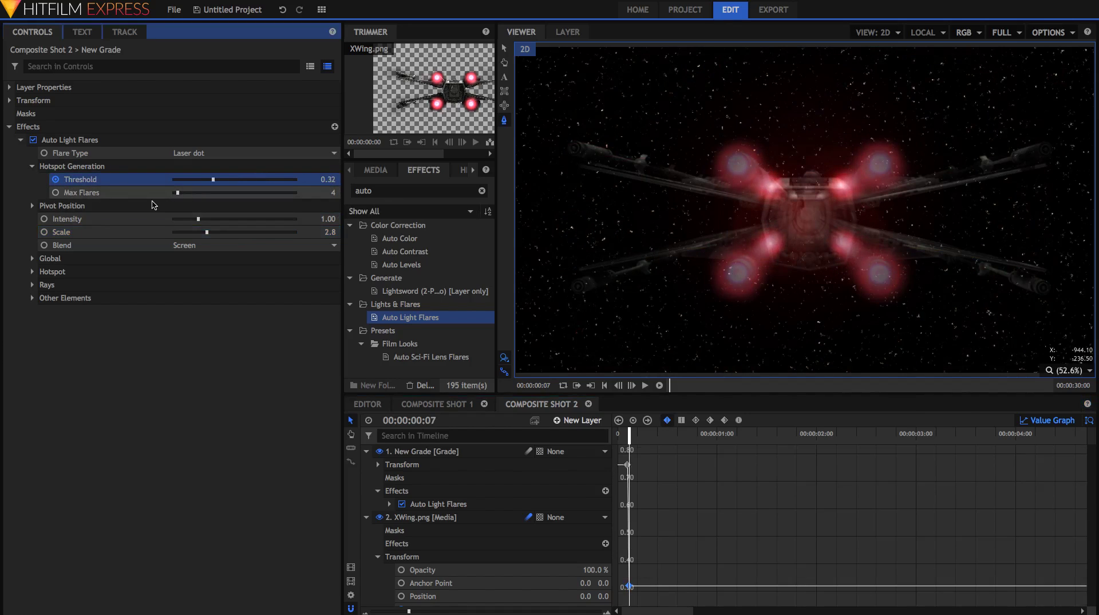
drag(153, 204, 244, 182)
Step: Fade the flare Intensity from 1.00 to 0.00 a frame later and review it
key(Right)
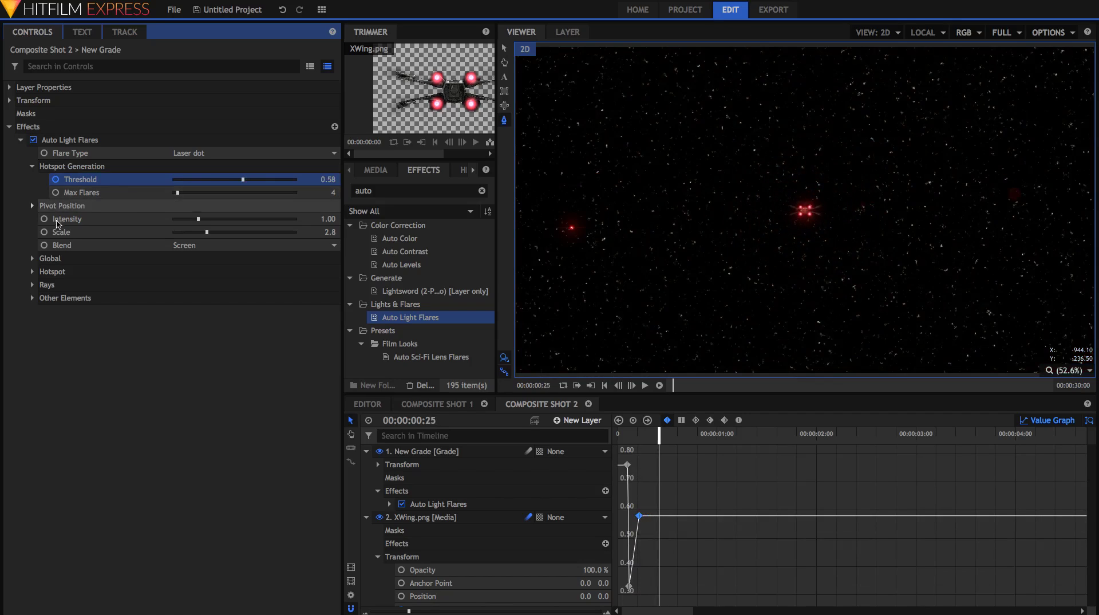
click(211, 218)
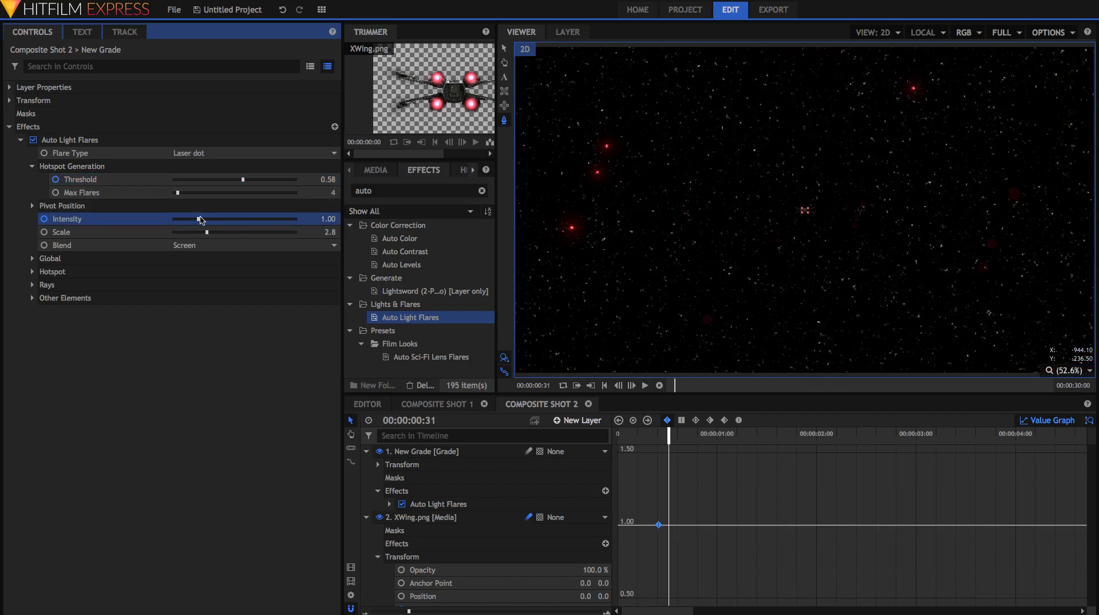
drag(212, 218, 86, 236)
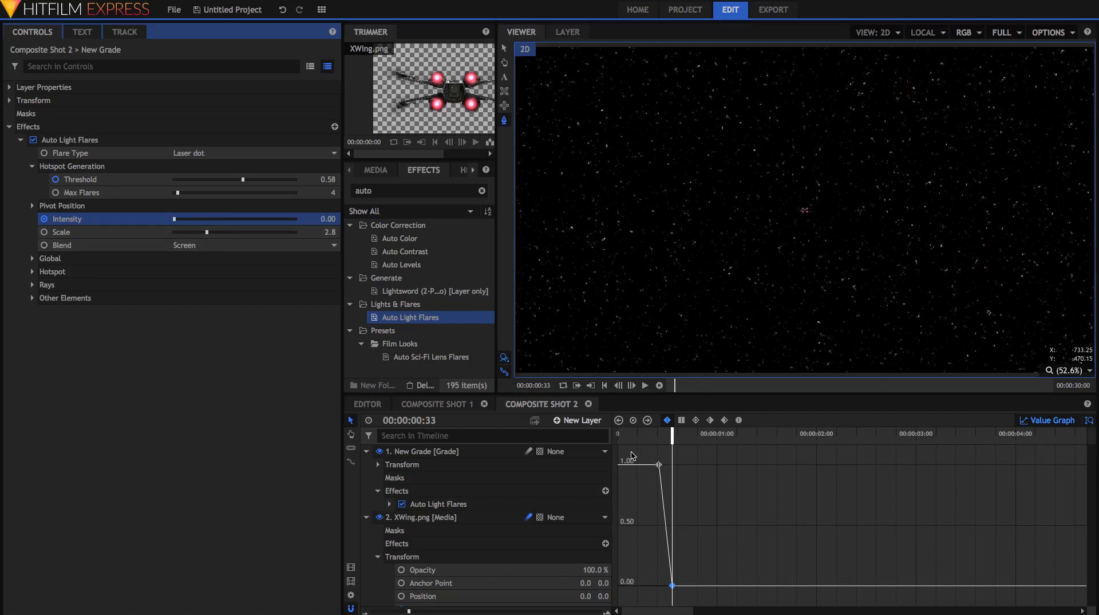
drag(645, 436, 617, 436)
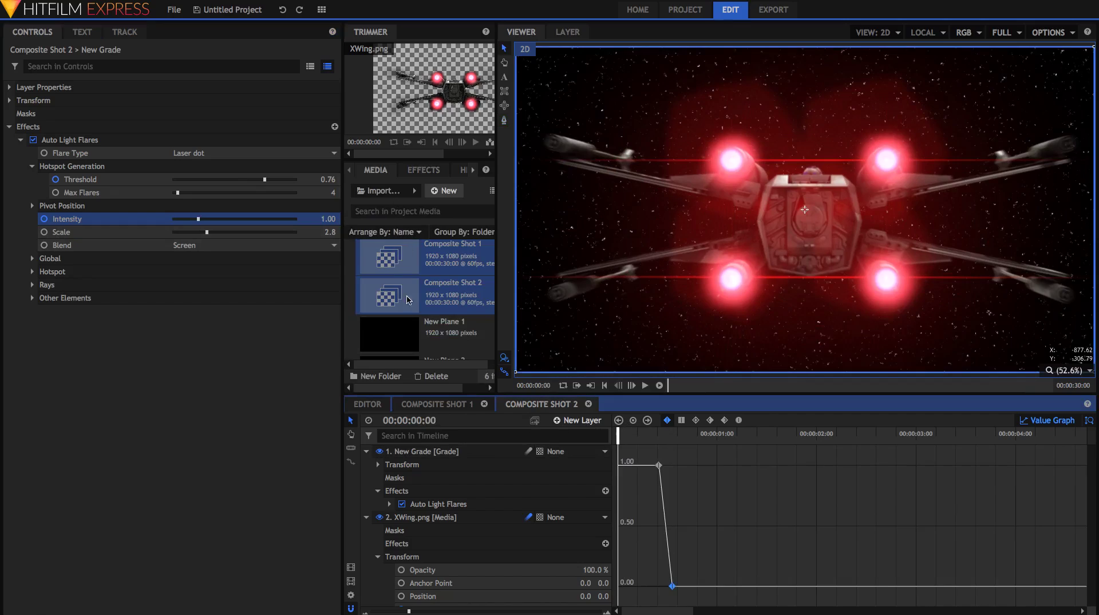
Step: Apply Shake to the New Grade layer with Amount 100
click(423, 170)
click(403, 190)
text(shake)
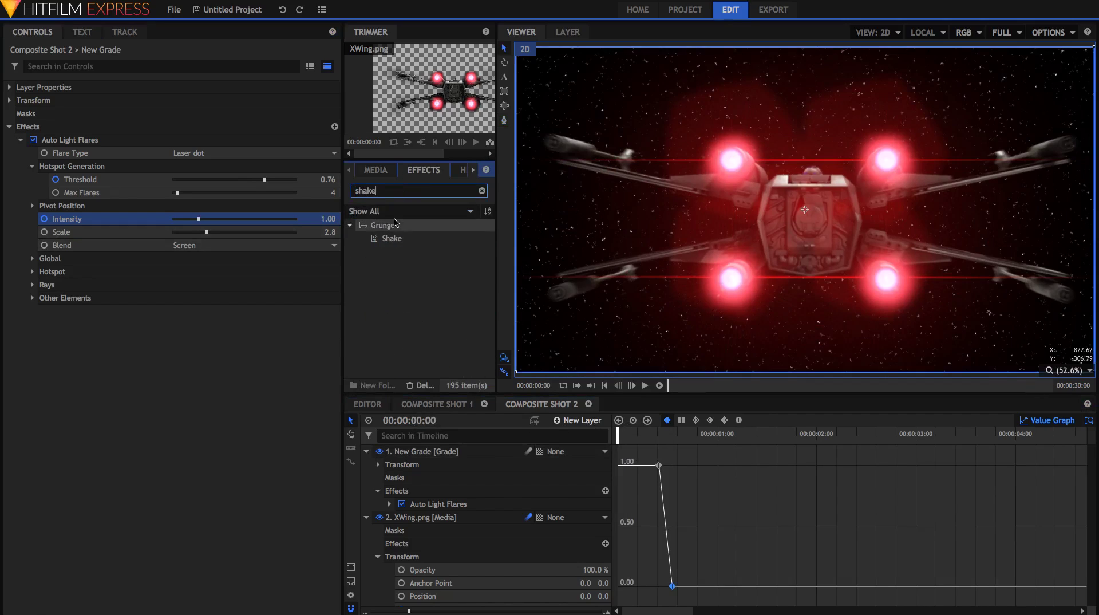
drag(392, 238, 426, 509)
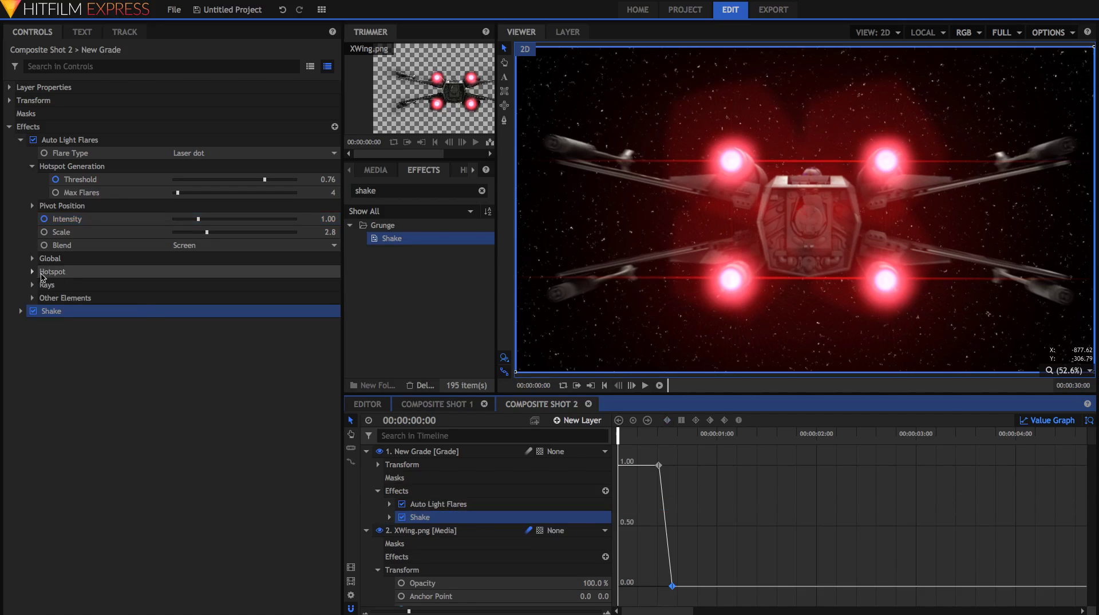
drag(618, 433, 633, 425)
drag(176, 324, 185, 324)
Step: Keyframe the Shake Amount down to 30, then 4.5 at 1:27
click(674, 433)
click(320, 324)
text(30)
key(Return)
click(761, 436)
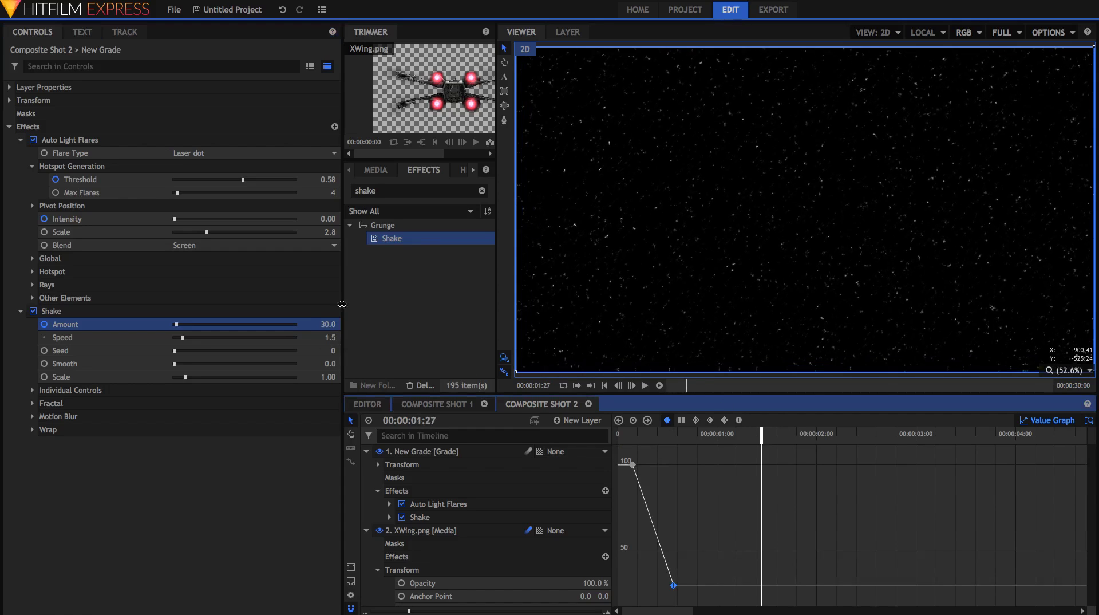
click(325, 325)
text(4.5)
key(Return)
Step: Shift the Shake Amount keyframes later and play back the shot
drag(761, 433, 882, 433)
drag(781, 585, 940, 585)
drag(674, 553, 773, 553)
key(space)
key(space)
Step: Place Composite Shot 1 and Composite Shot 2 on the Editor's Video 1 track and preview
click(381, 404)
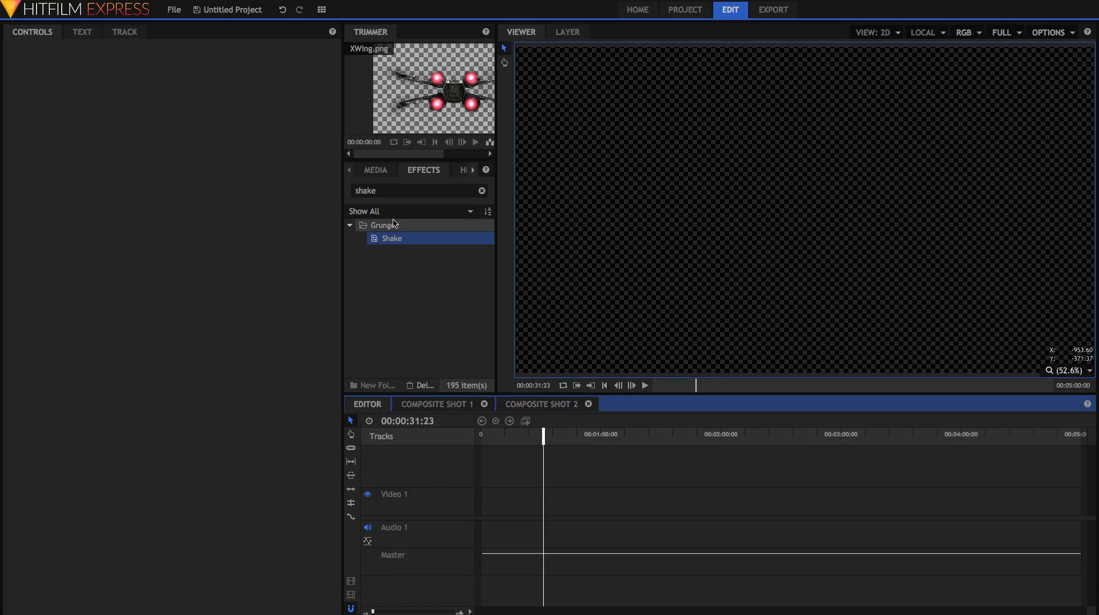
click(389, 171)
drag(389, 257, 486, 498)
click(538, 438)
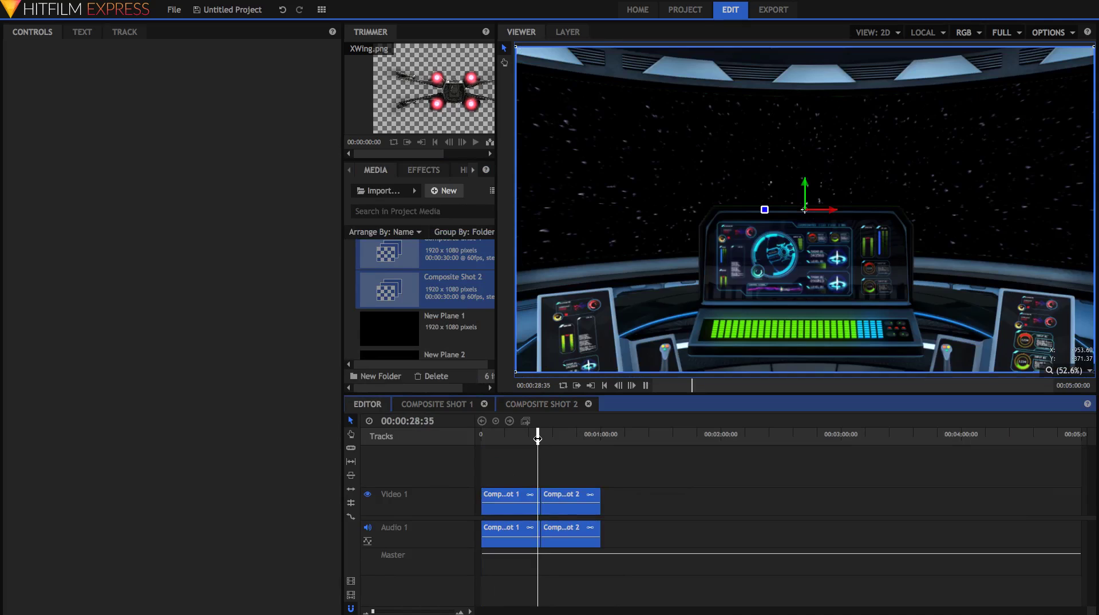